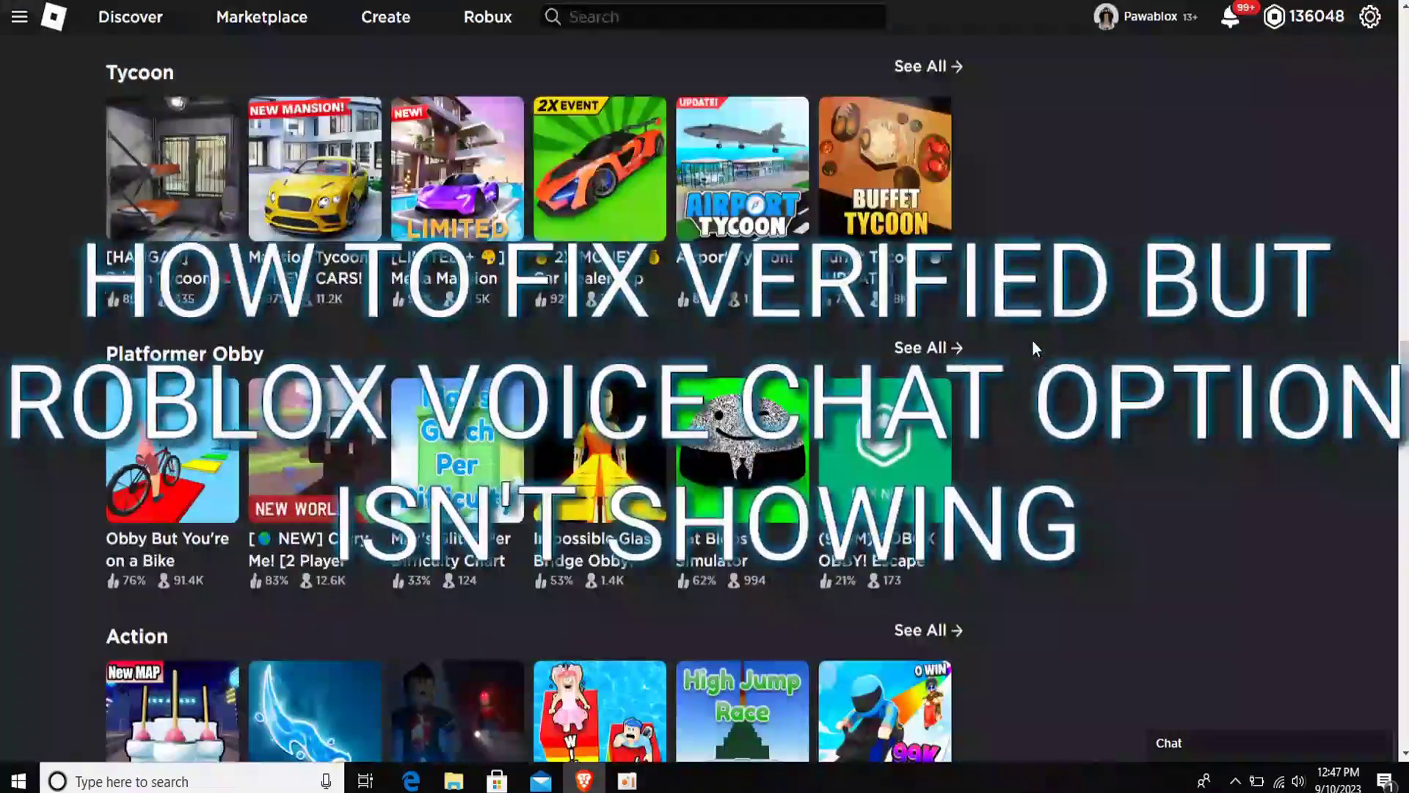
scroll(1032, 339, up, 5)
scroll(1017, 364, up, 5)
scroll(745, 406, up, 4)
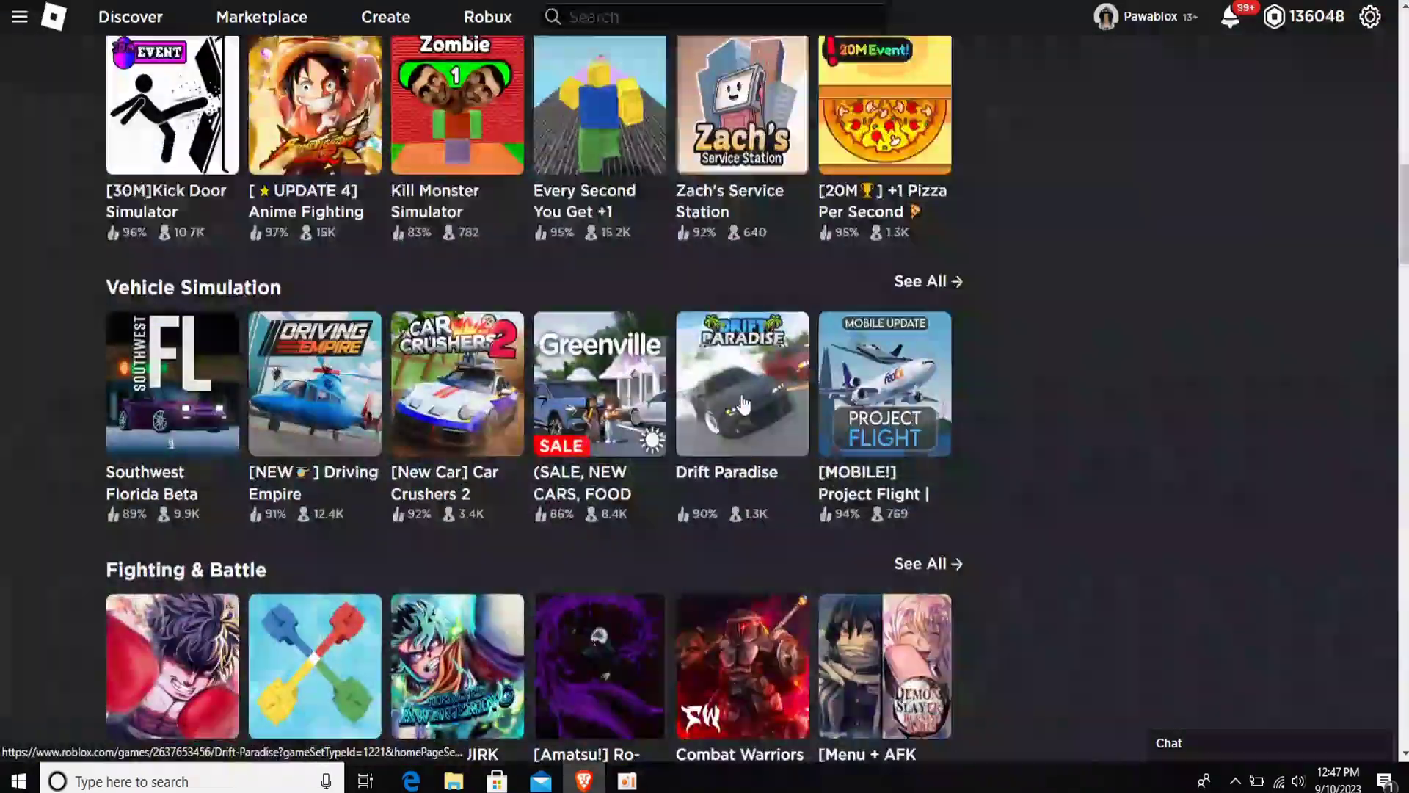
scroll(745, 406, up, 2)
scroll(745, 405, up, 5)
scroll(744, 405, up, 5)
scroll(727, 386, up, 5)
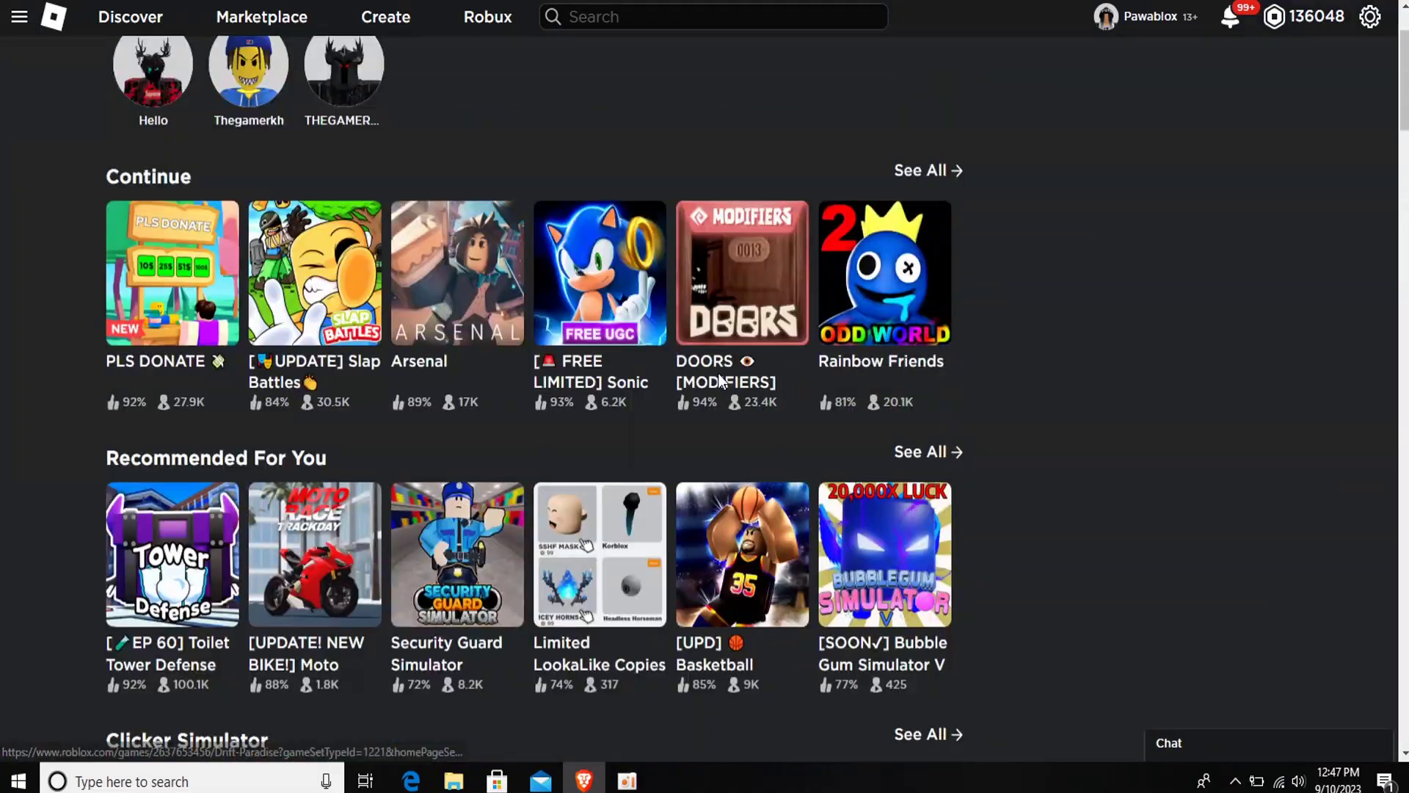
scroll(723, 379, up, 3)
scroll(667, 373, down, 6)
scroll(667, 440, down, 2)
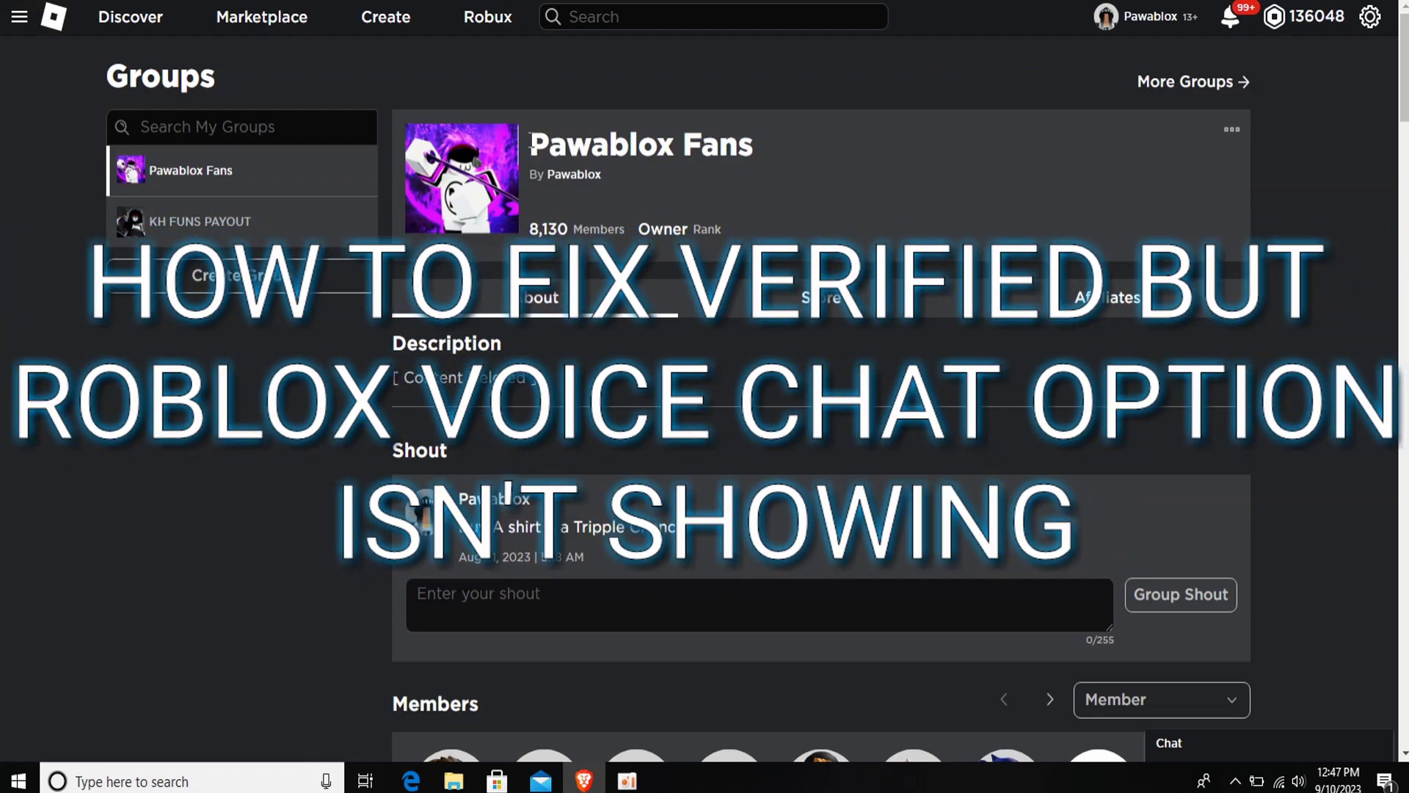
Look over the group page: its name, member count, shout message and options menu.
drag(533, 141, 755, 145)
click(791, 138)
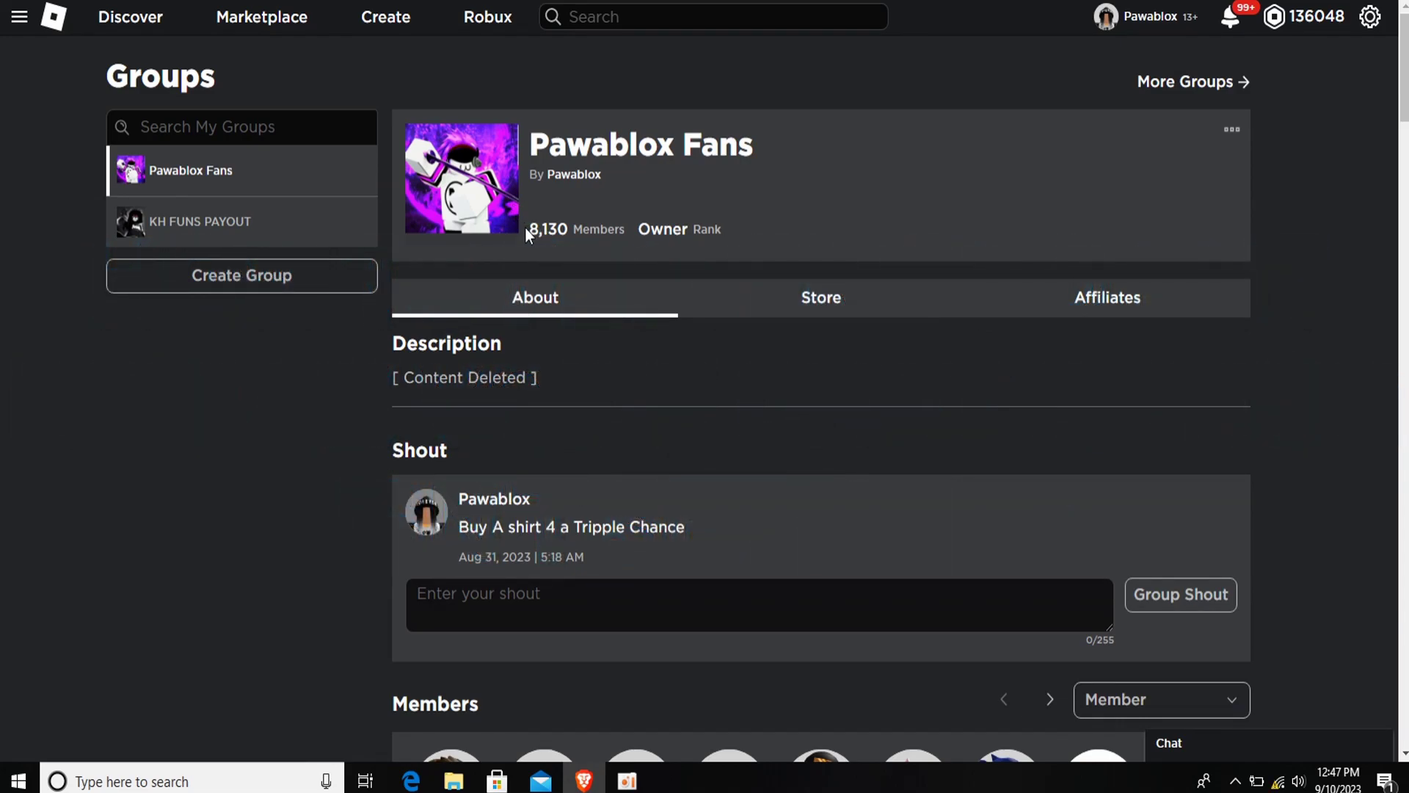
drag(528, 228, 573, 230)
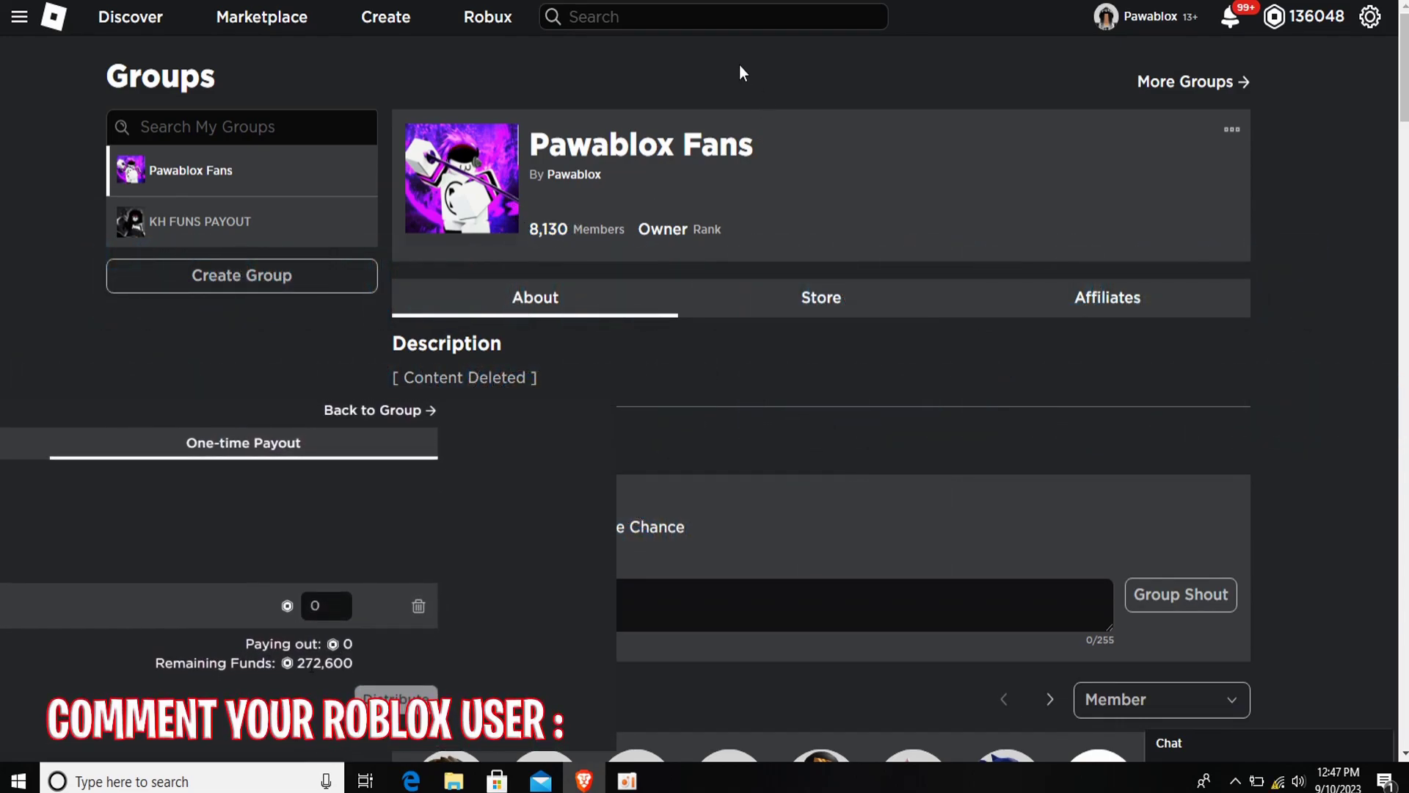
click(627, 226)
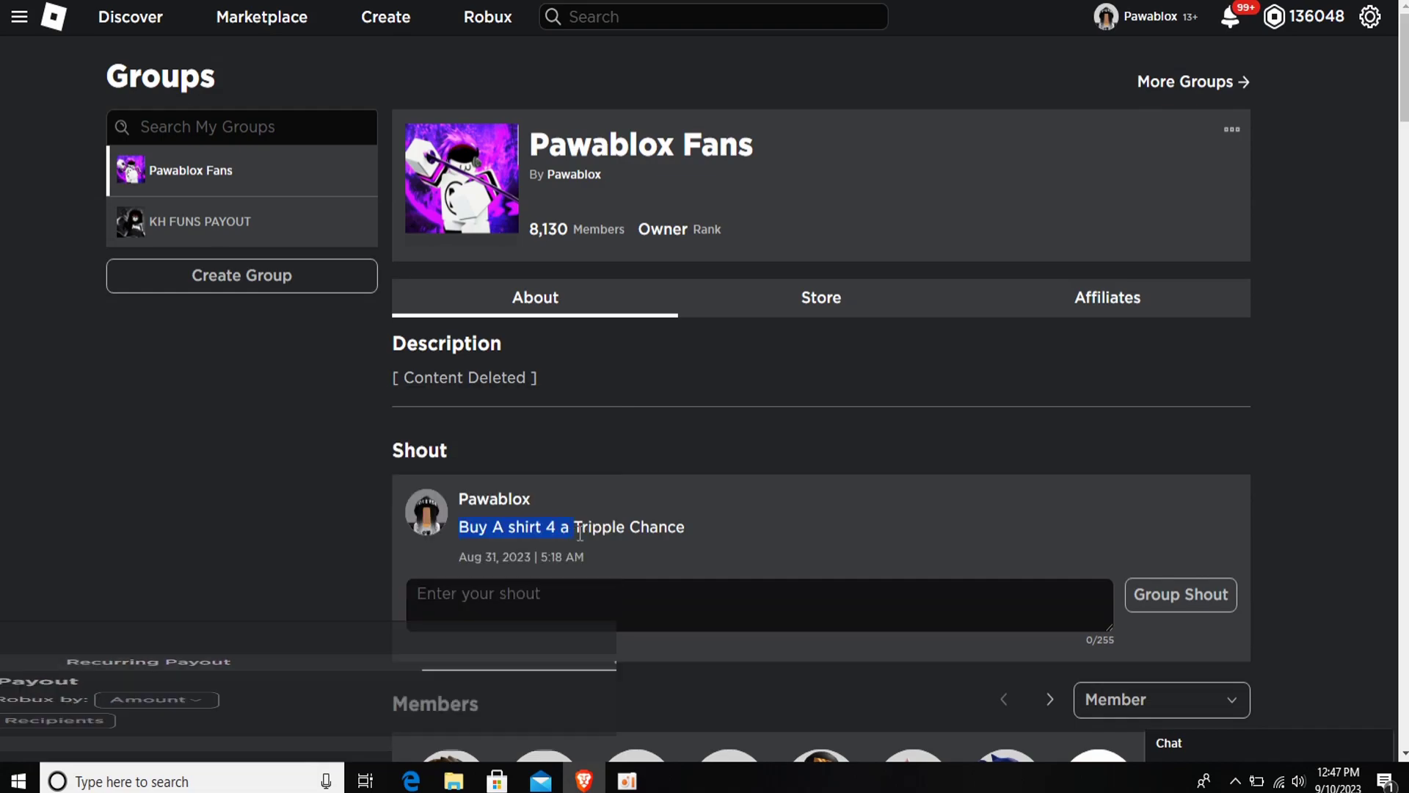
mouse_move(460, 526)
mouse_down()
mouse_move(499, 527)
mouse_move(636, 417)
mouse_up()
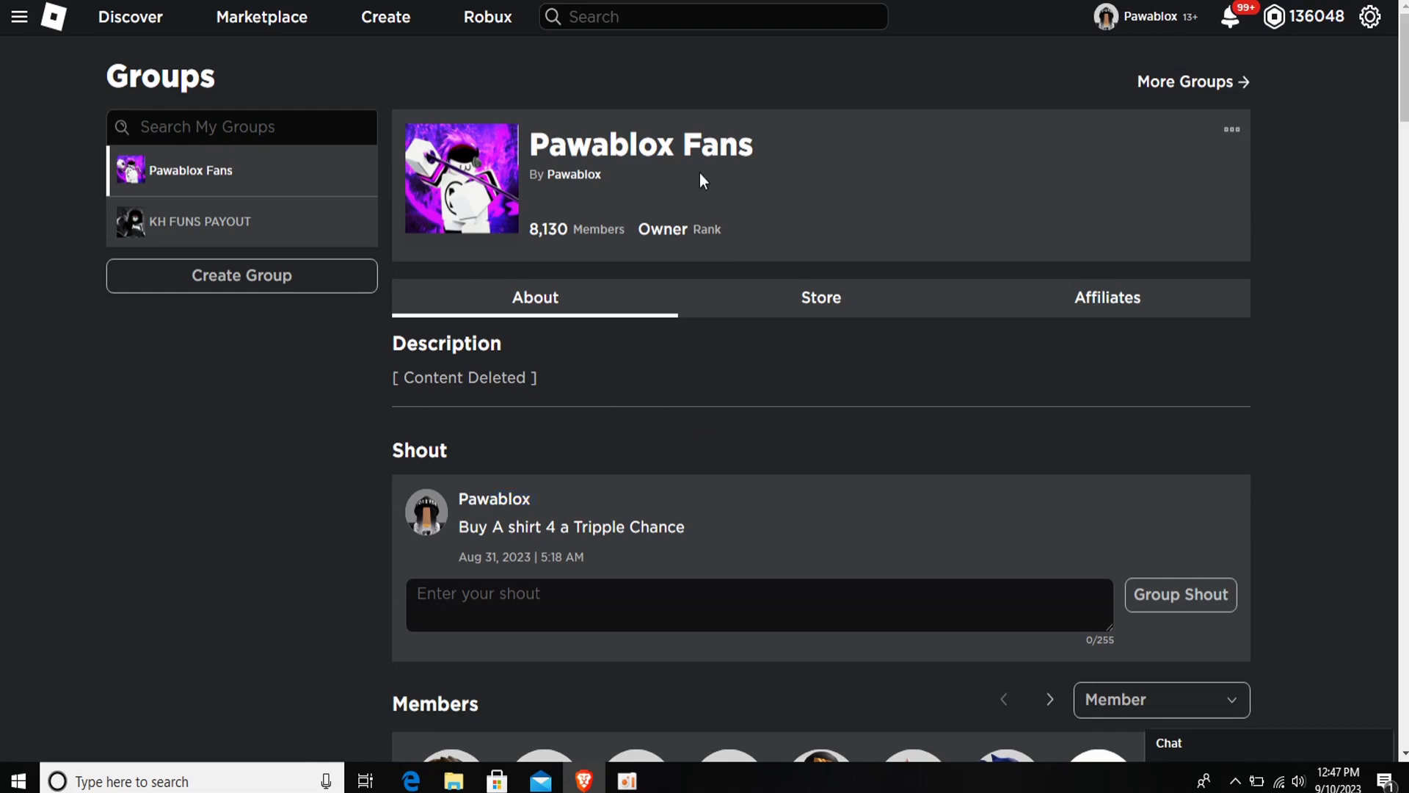
drag(529, 146, 831, 147)
click(1232, 130)
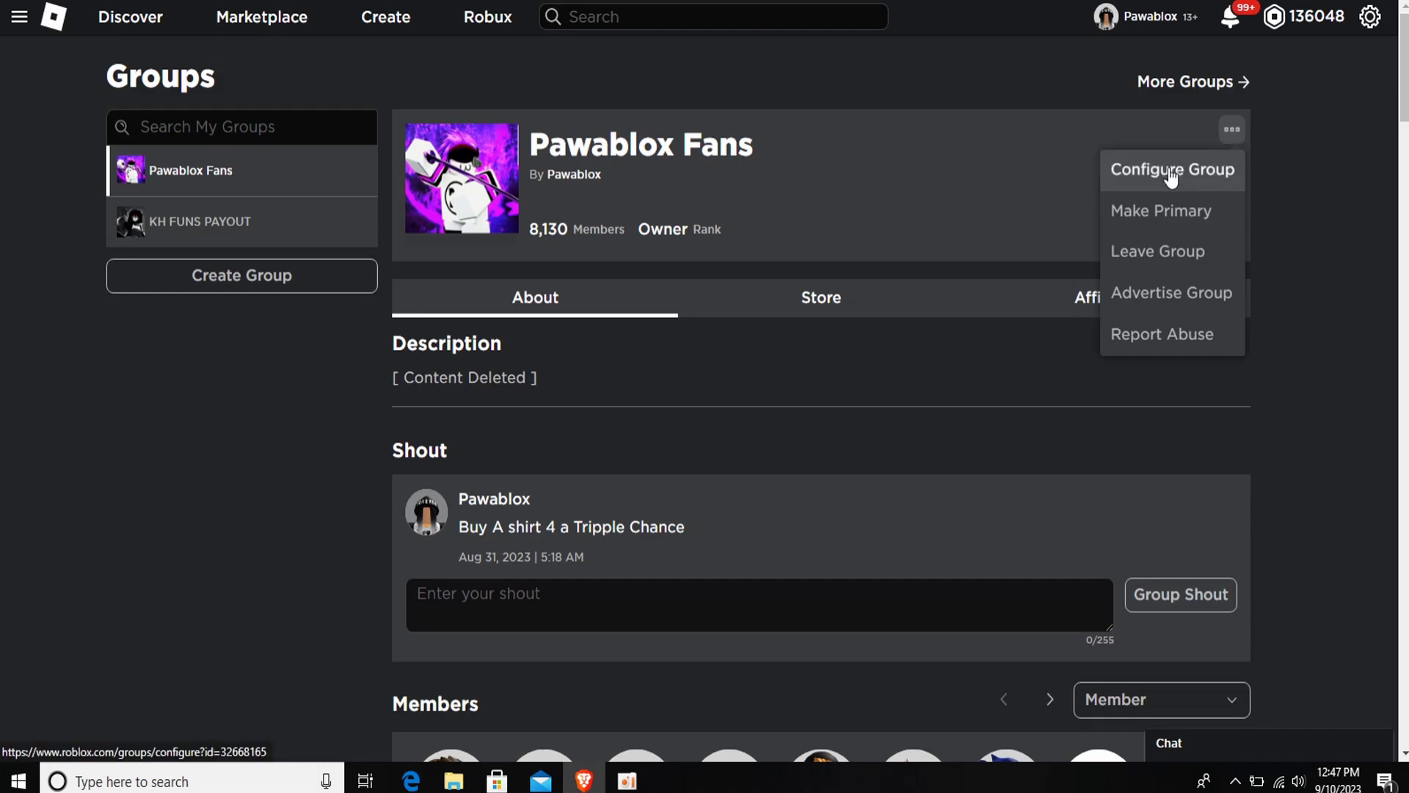
click(959, 75)
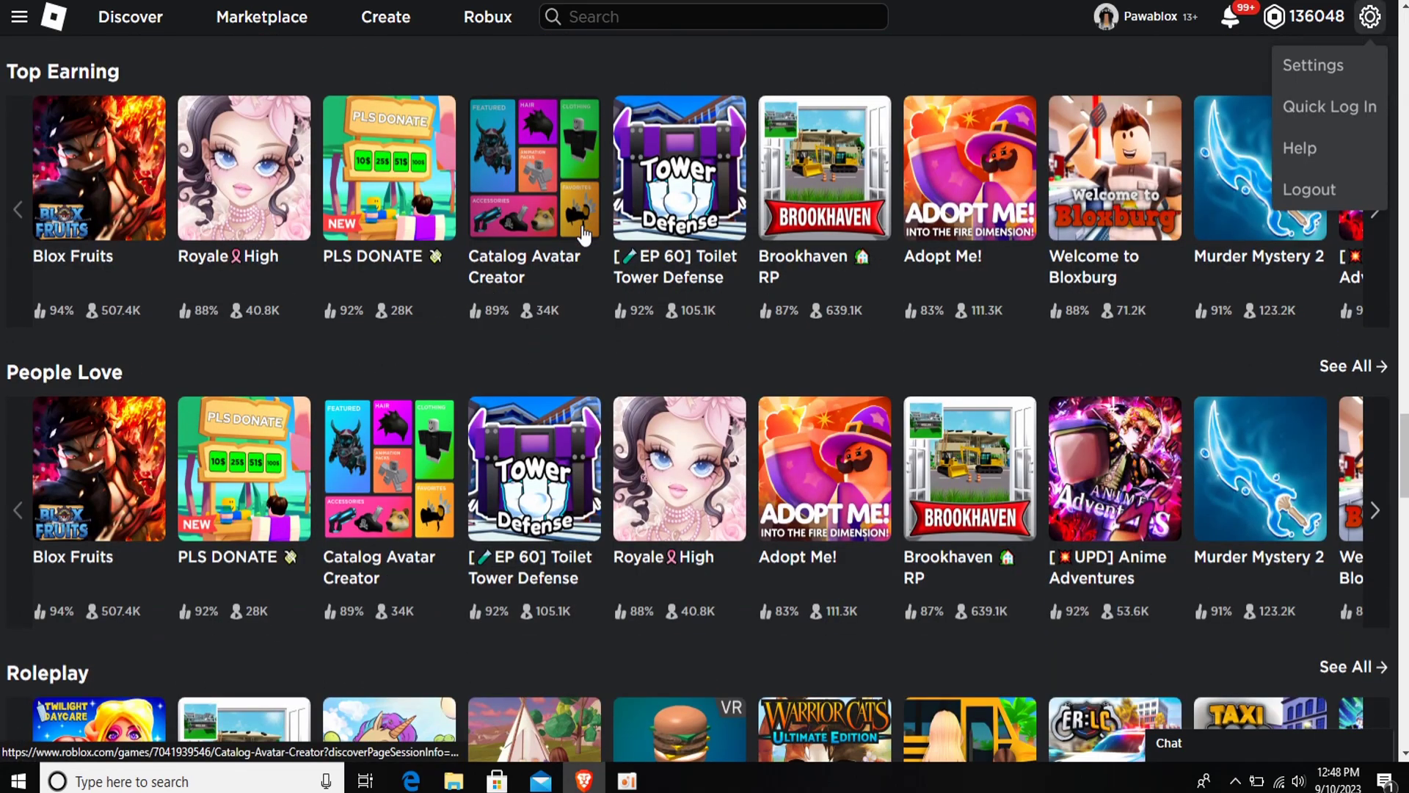
scroll(901, 171, up, 3)
scroll(901, 171, up, 3)
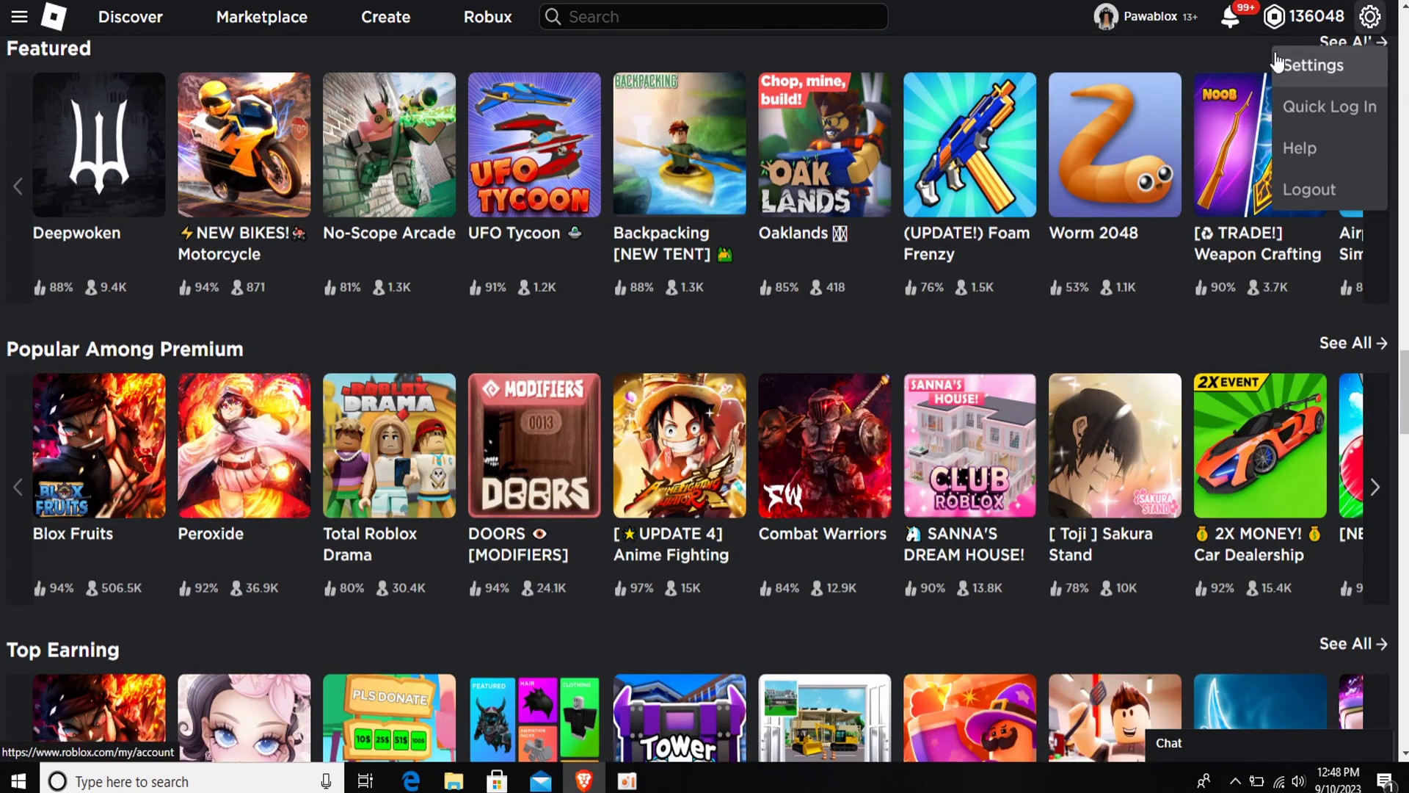
Reach the account Privacy settings page from the account menu.
click(1003, 12)
scroll(759, 197, down, 6)
scroll(727, 275, down, 5)
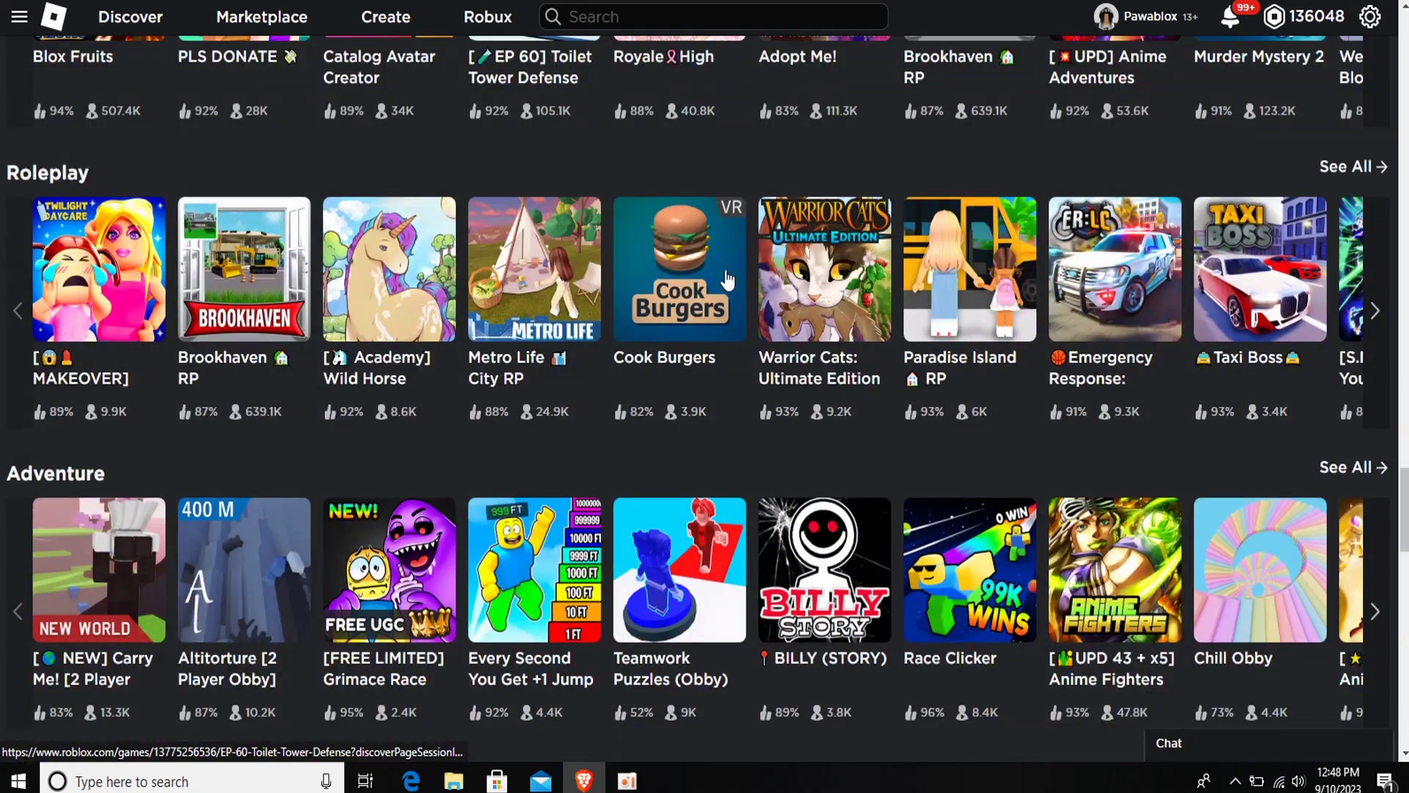
scroll(683, 309, down, 3)
scroll(639, 325, down, 2)
scroll(638, 324, down, 4)
scroll(639, 311, up, 1)
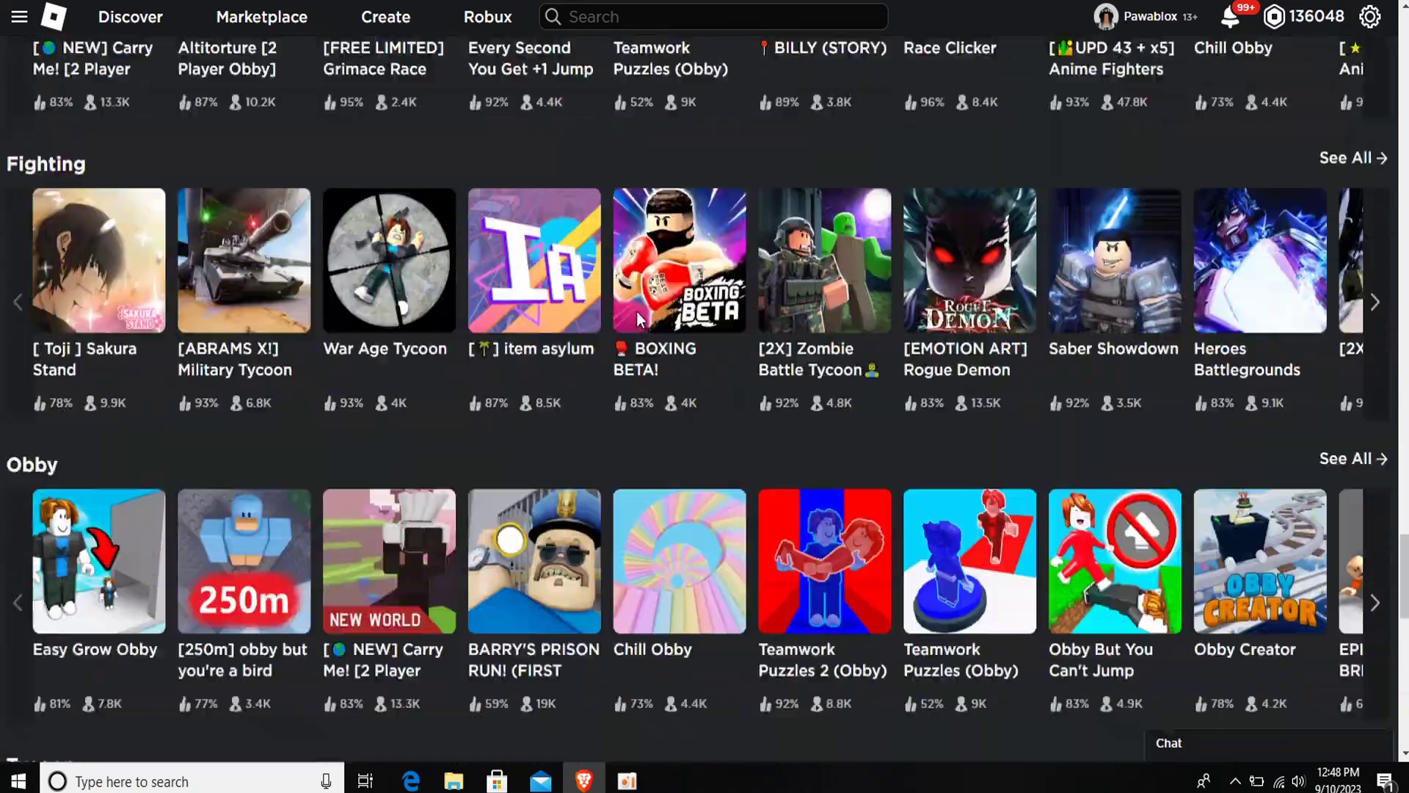
scroll(638, 310, up, 2)
scroll(705, 309, down, 1)
scroll(769, 303, up, 2)
scroll(662, 276, up, 1)
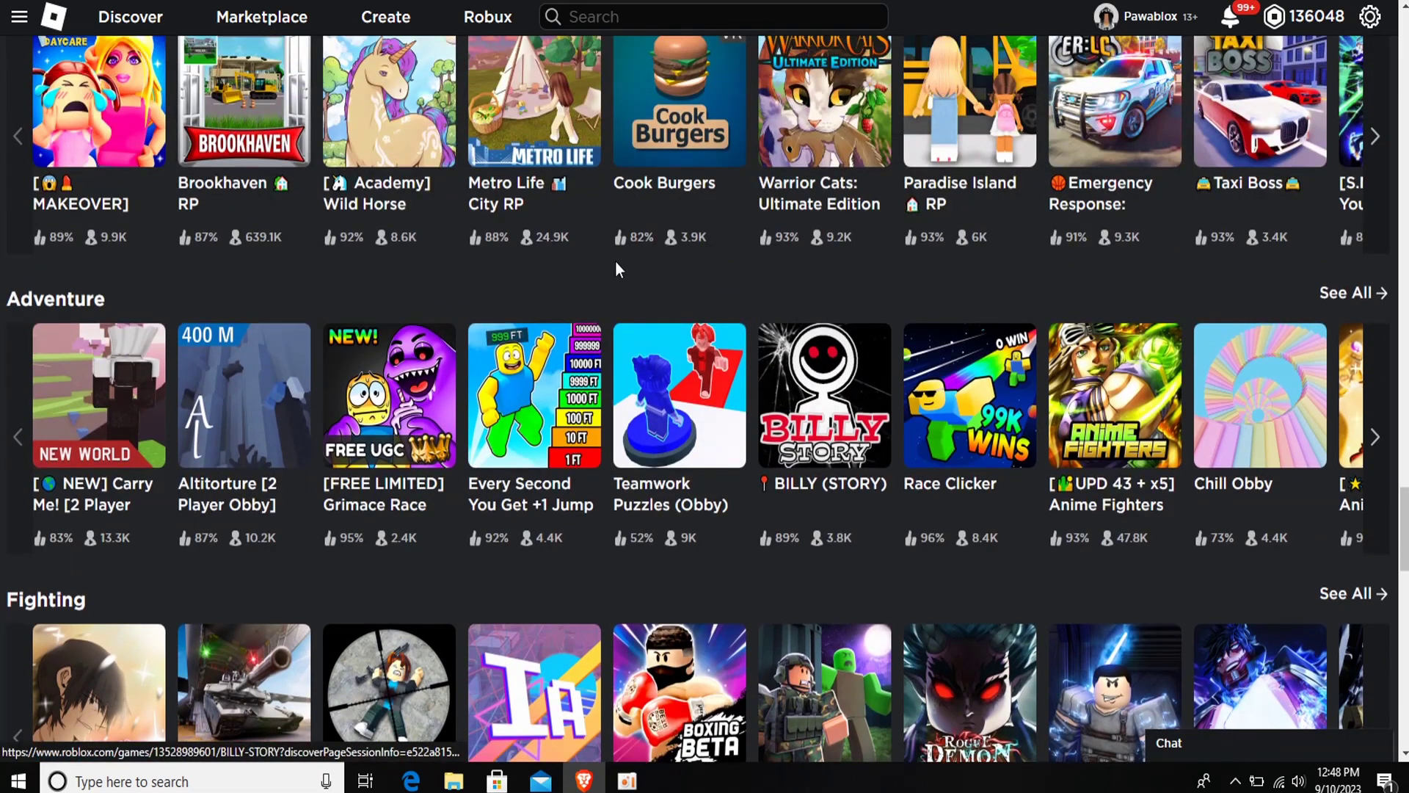
click(1371, 17)
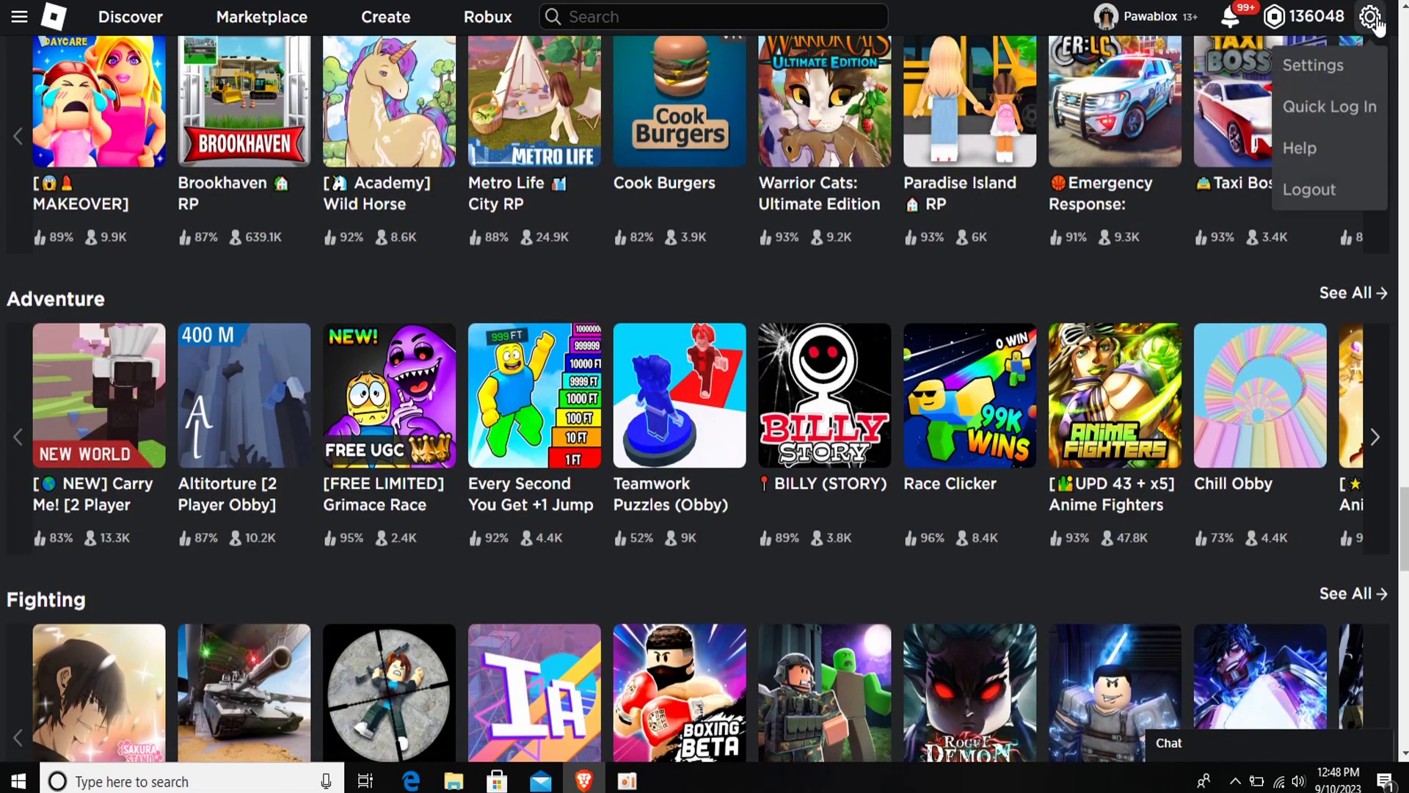
click(1313, 65)
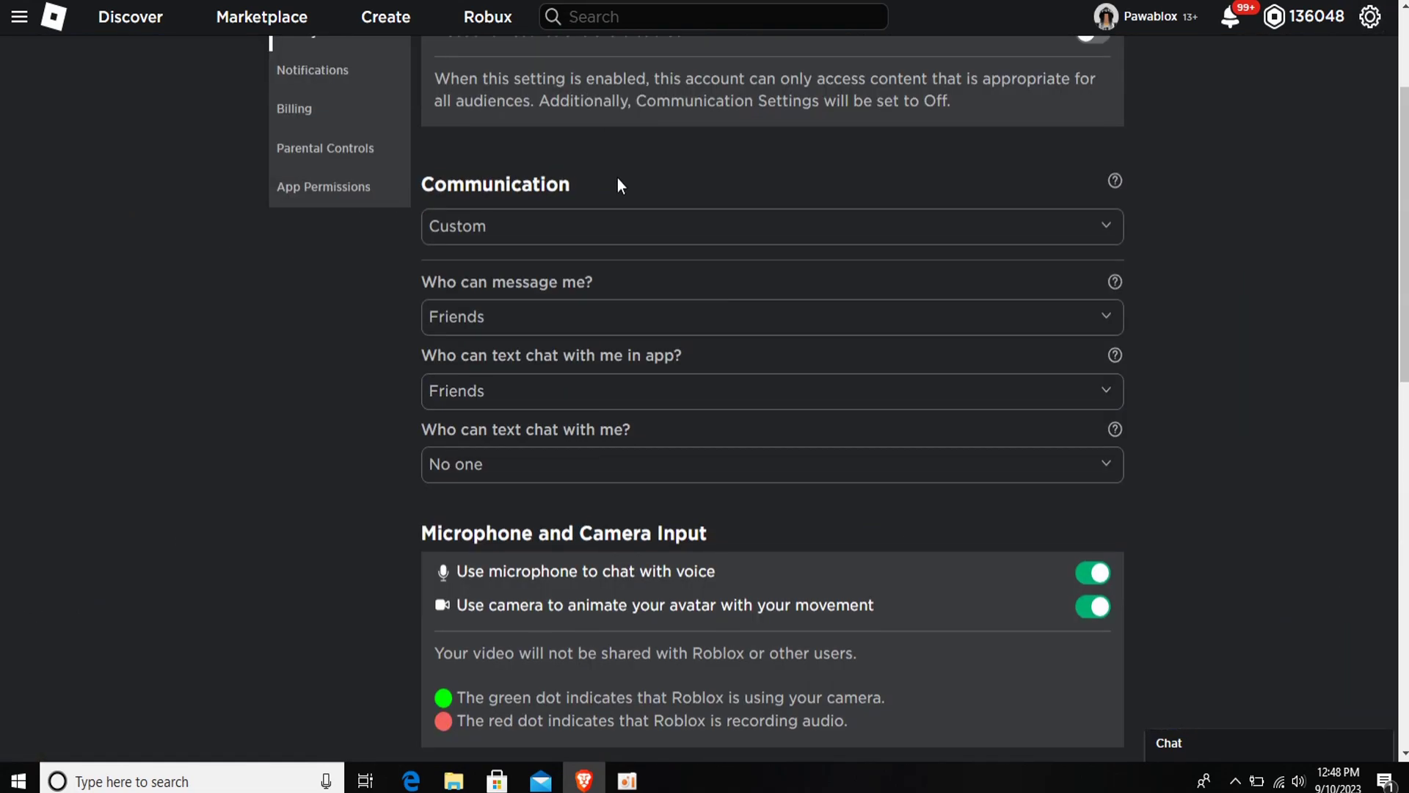
scroll(618, 177, up, 2)
scroll(665, 191, down, 3)
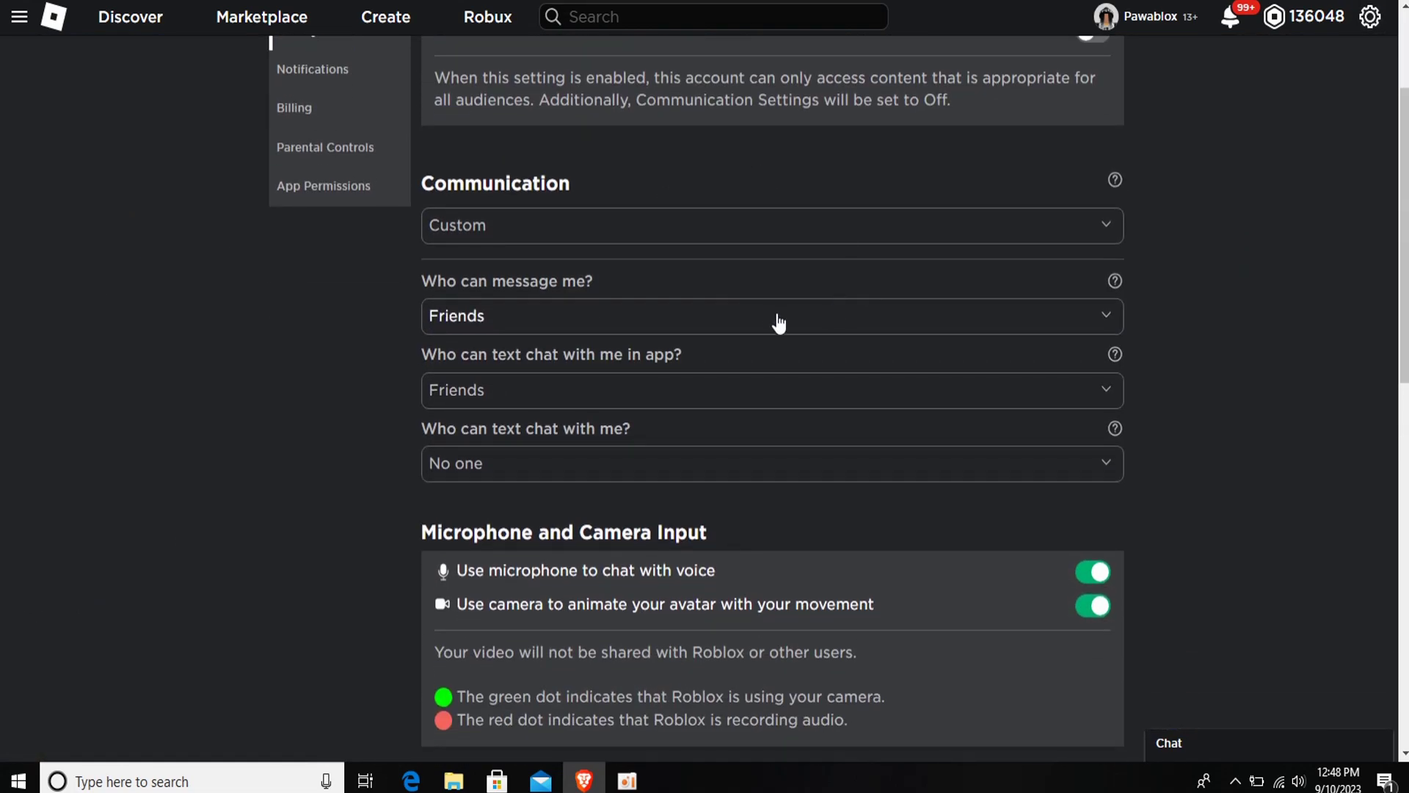
scroll(771, 296, down, 3)
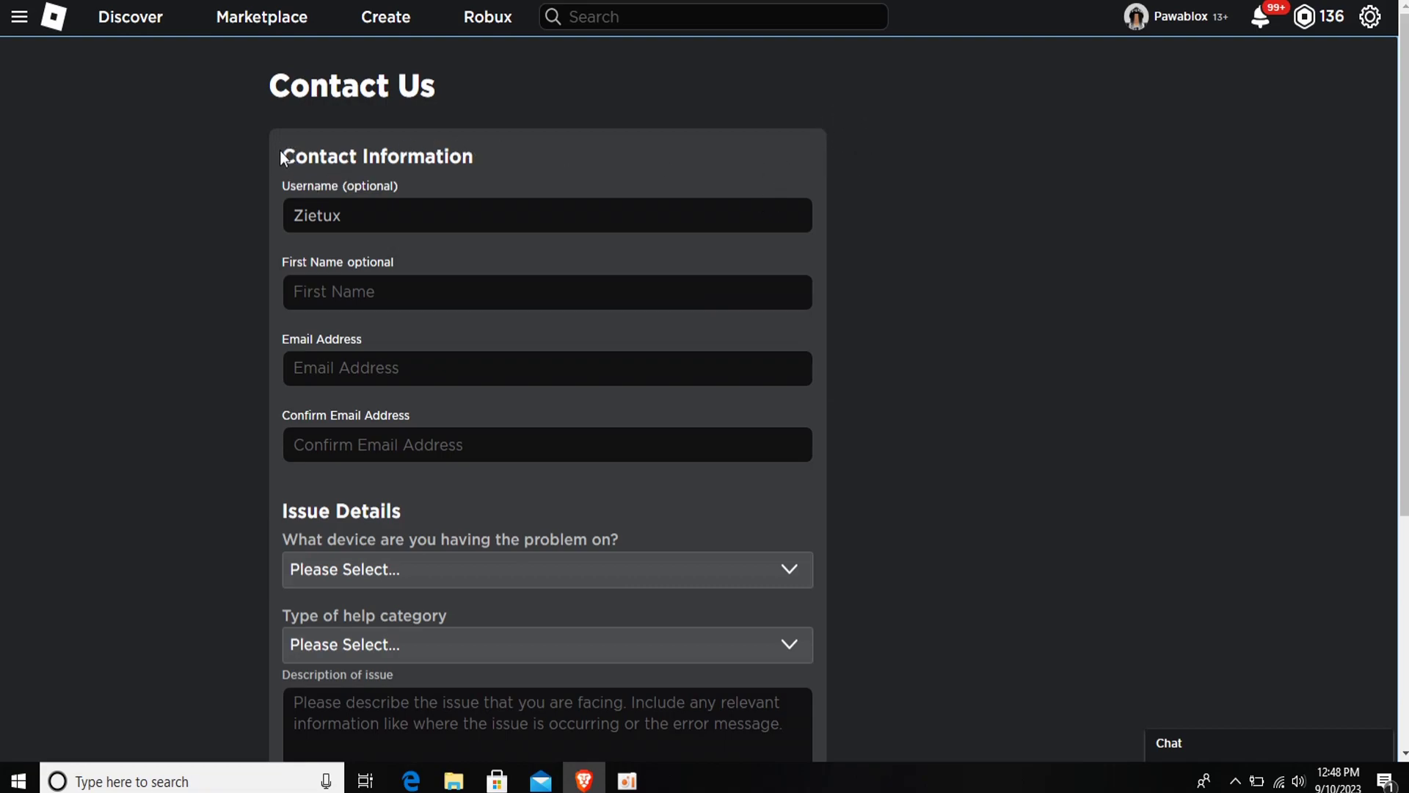
Fill the Email Address and Confirm Email Address fields from the saved autofill suggestion.
drag(278, 156, 503, 160)
click(293, 215)
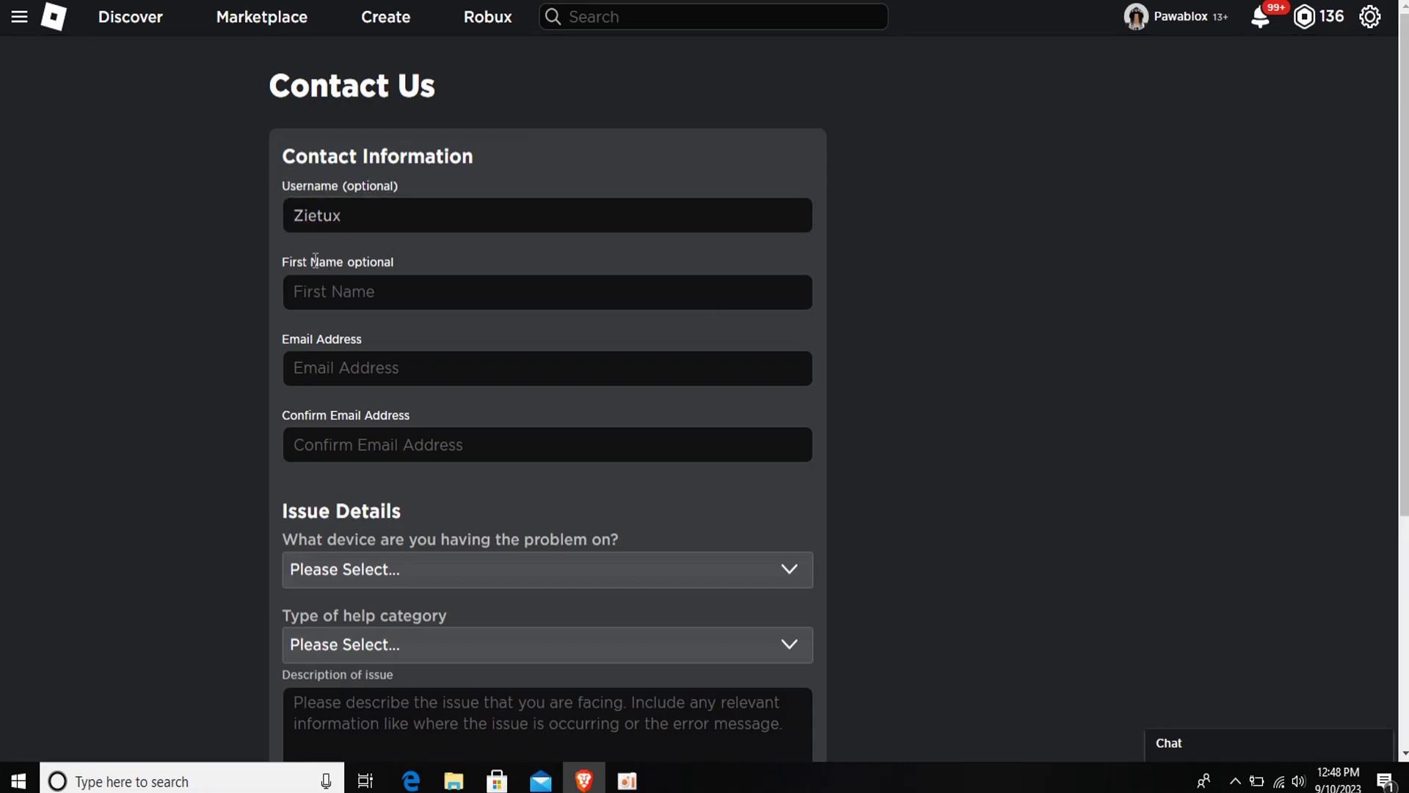
click(345, 292)
text(pawablo)
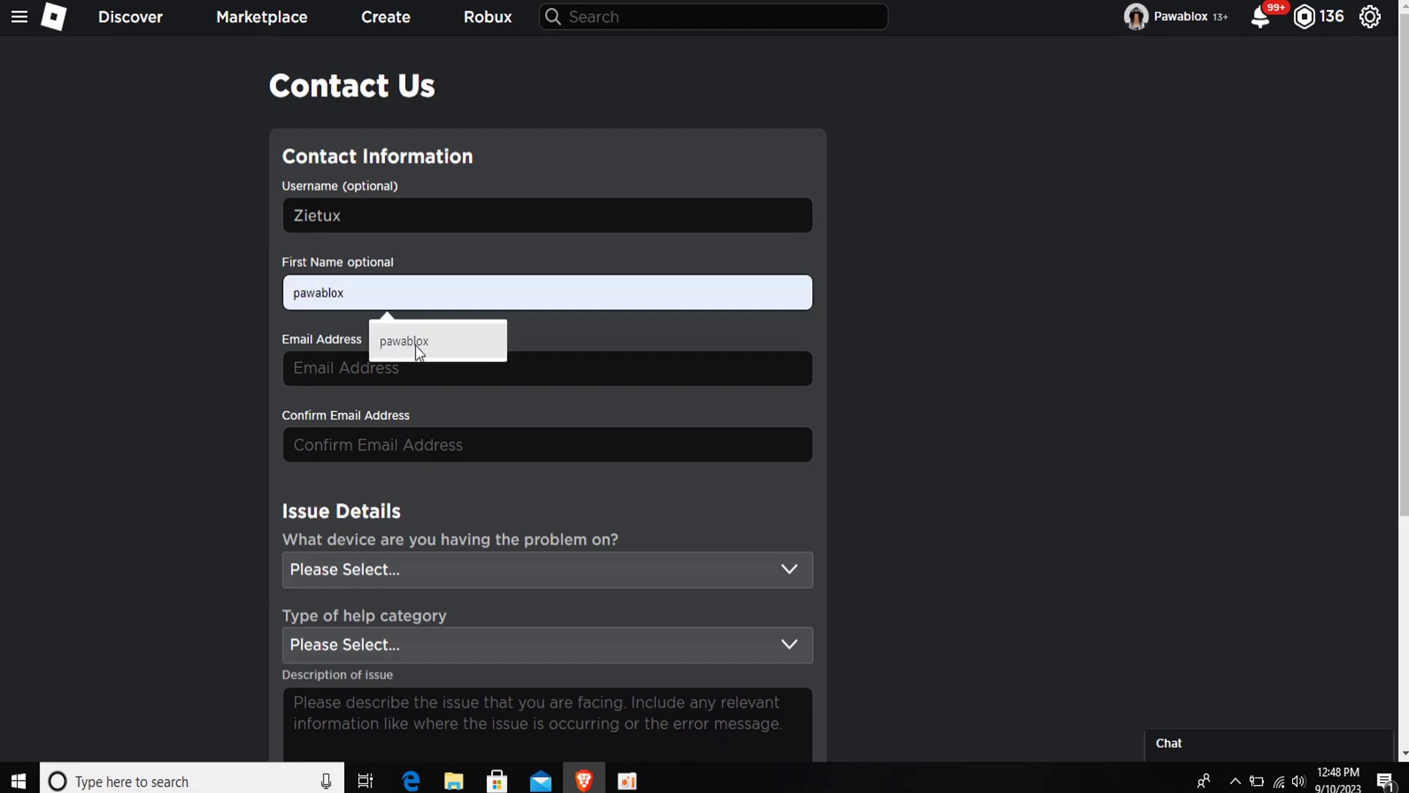
text(x)
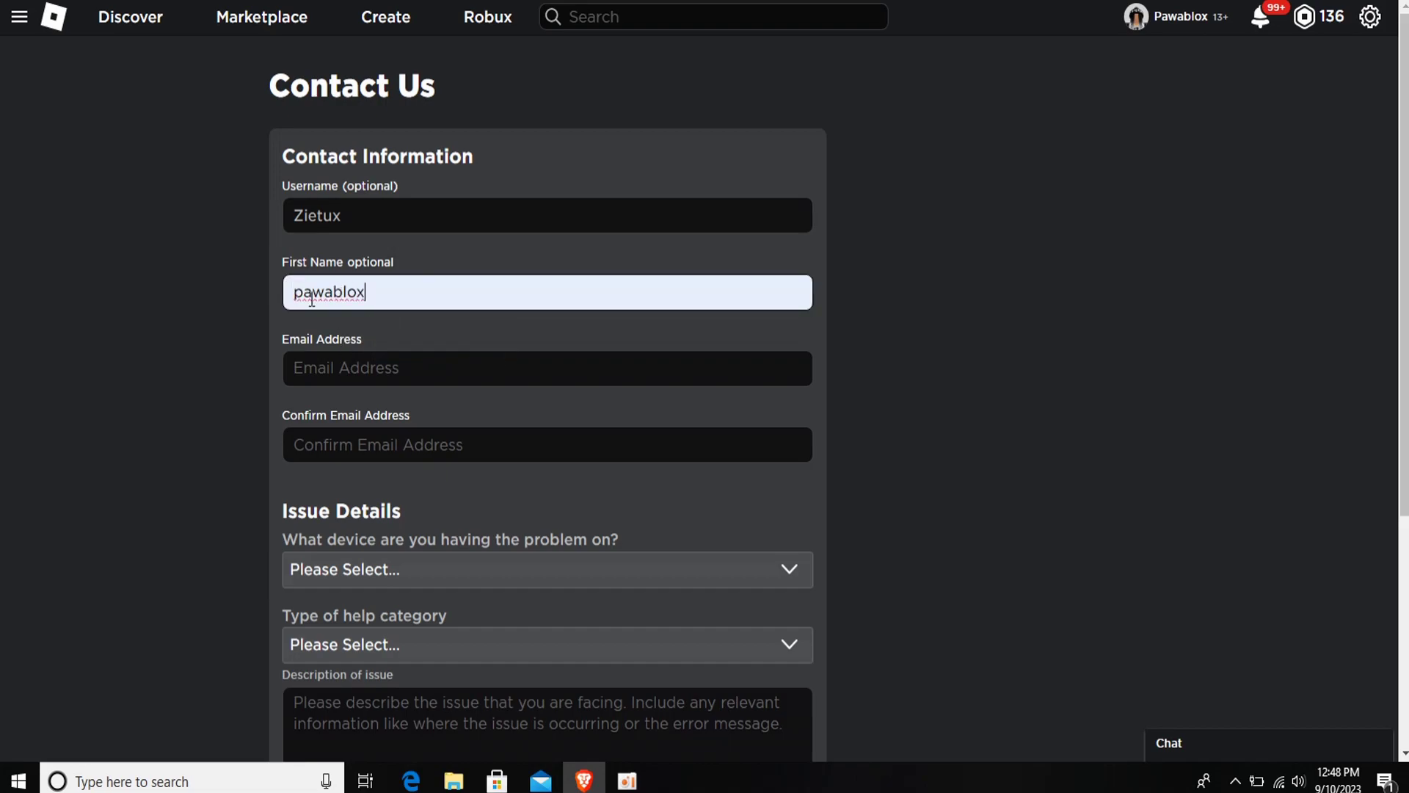
click(342, 370)
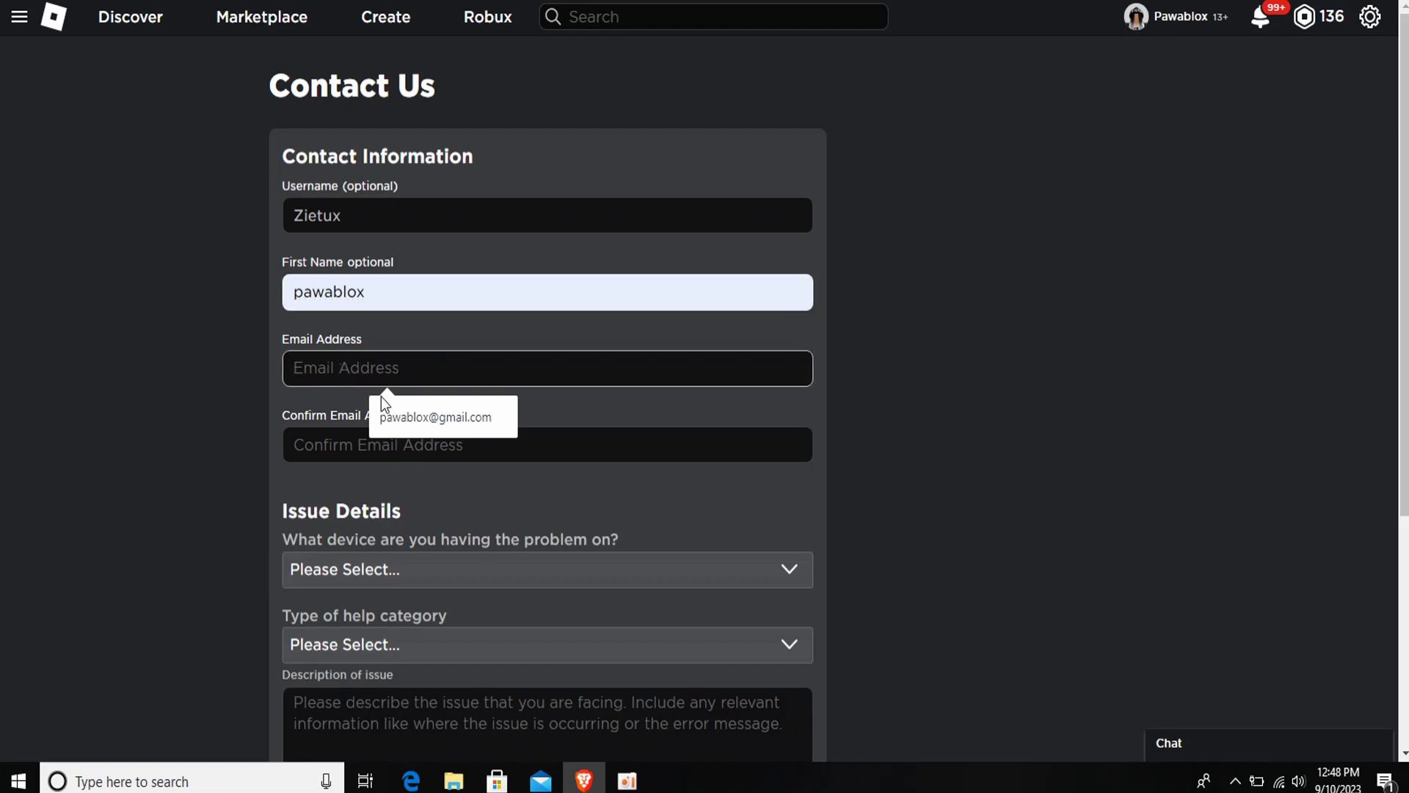
click(423, 418)
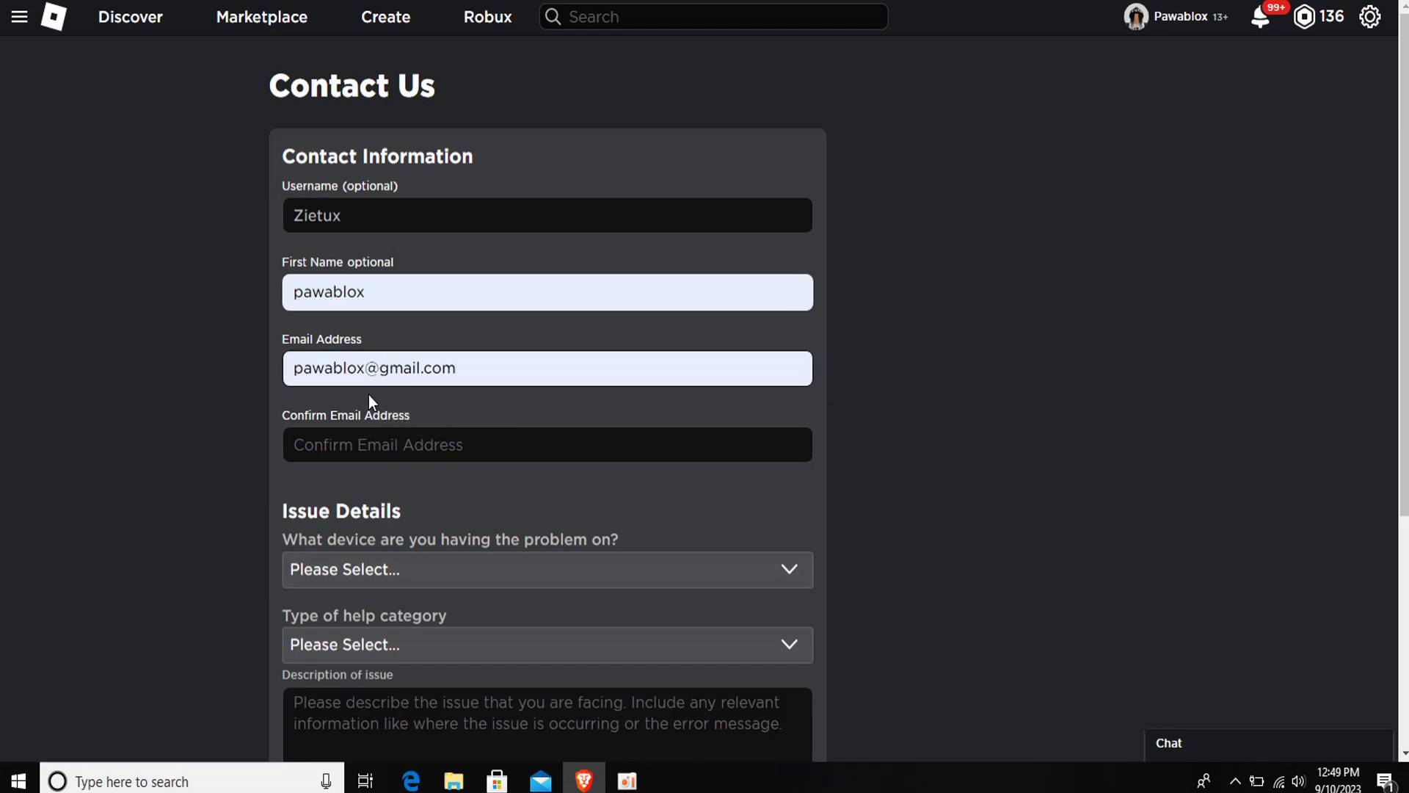
click(356, 443)
click(407, 490)
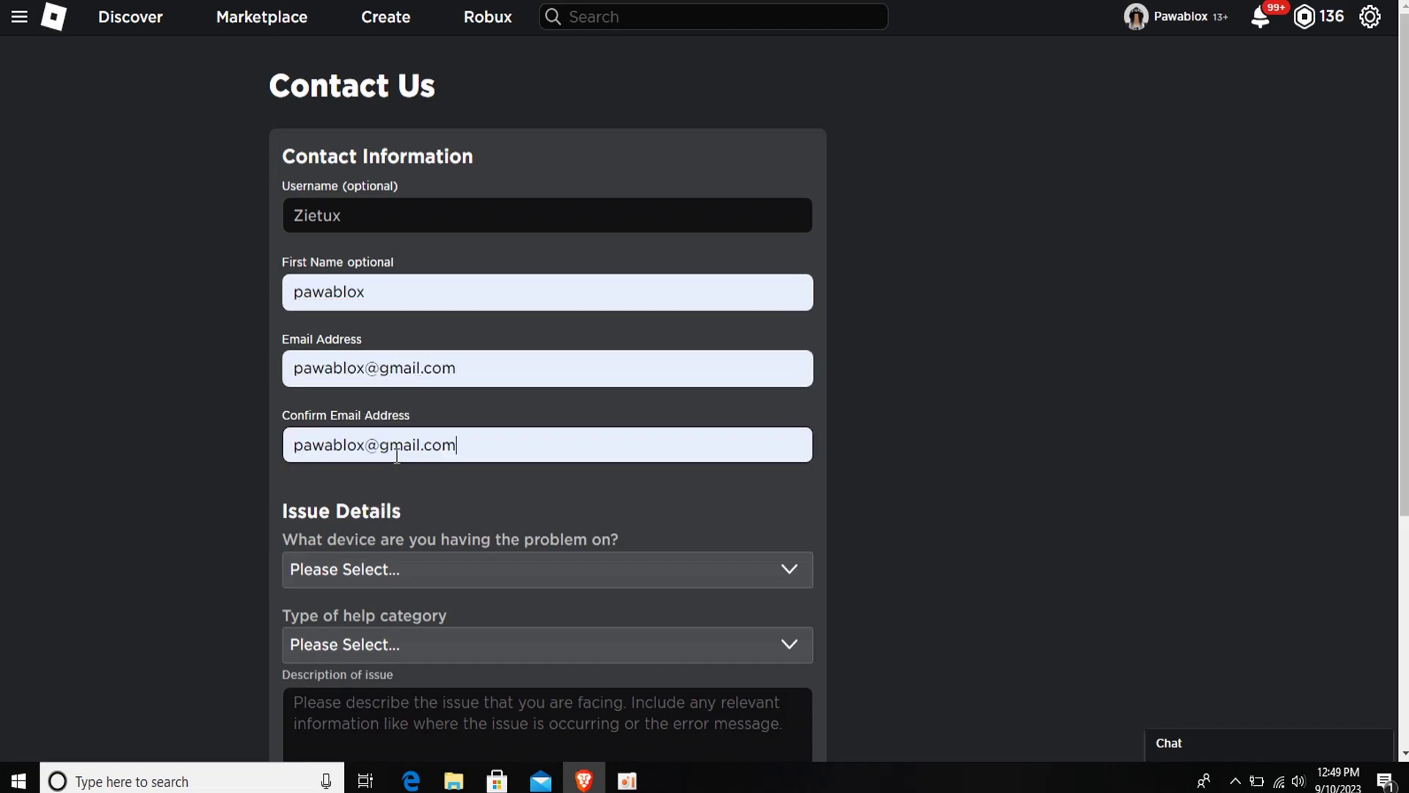
scroll(373, 485, down, 1)
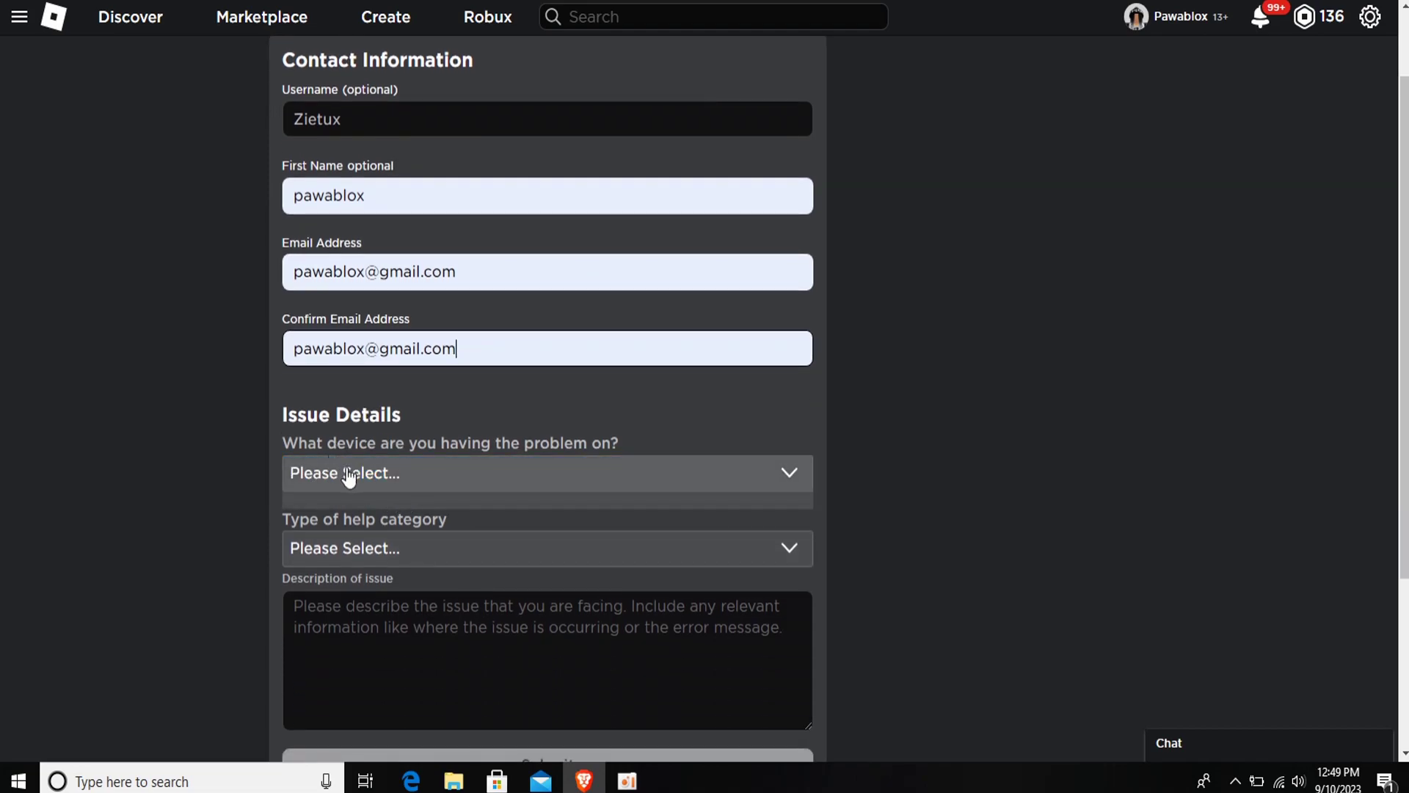
Set the device to PC, the help category to Bug Report and the subcategory to Bug Report.
click(348, 477)
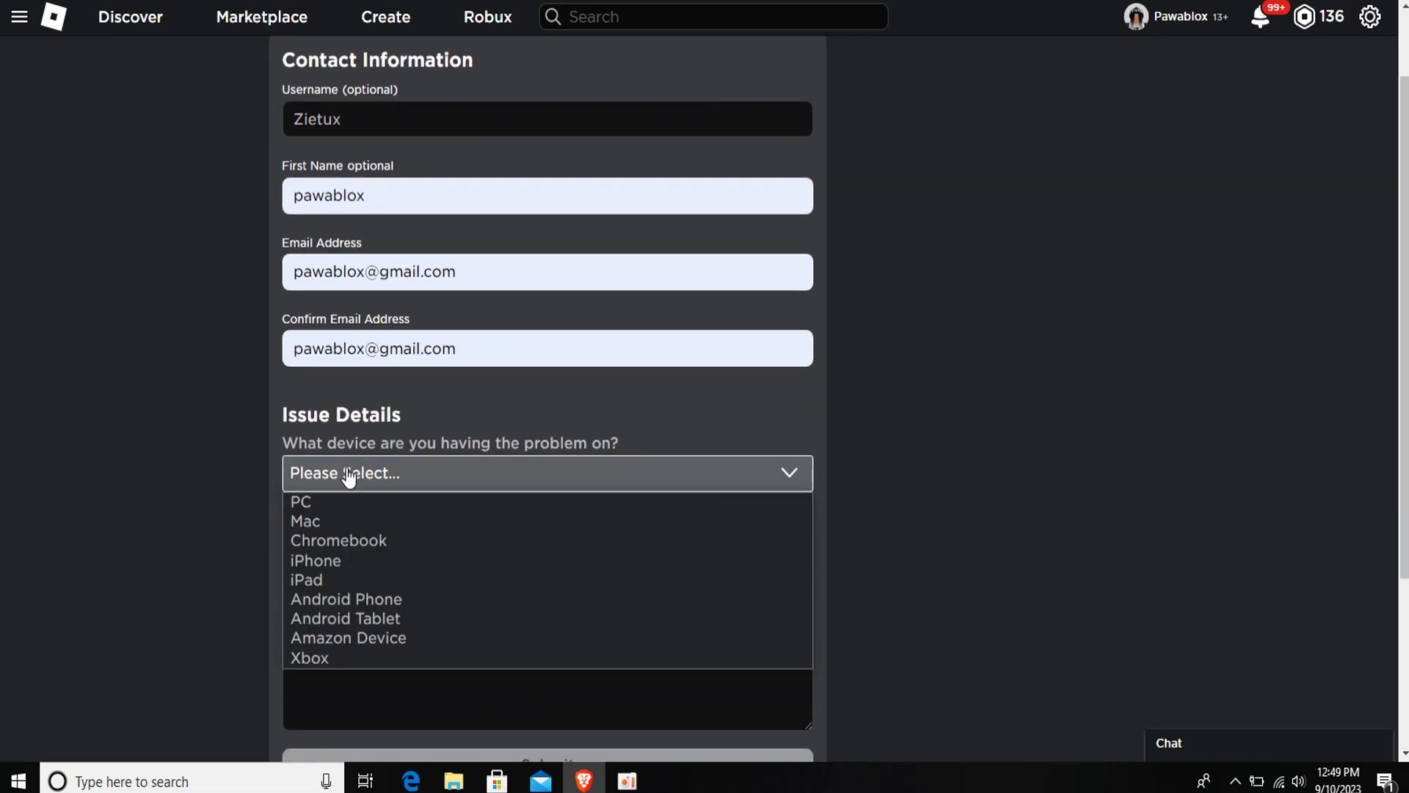
click(309, 504)
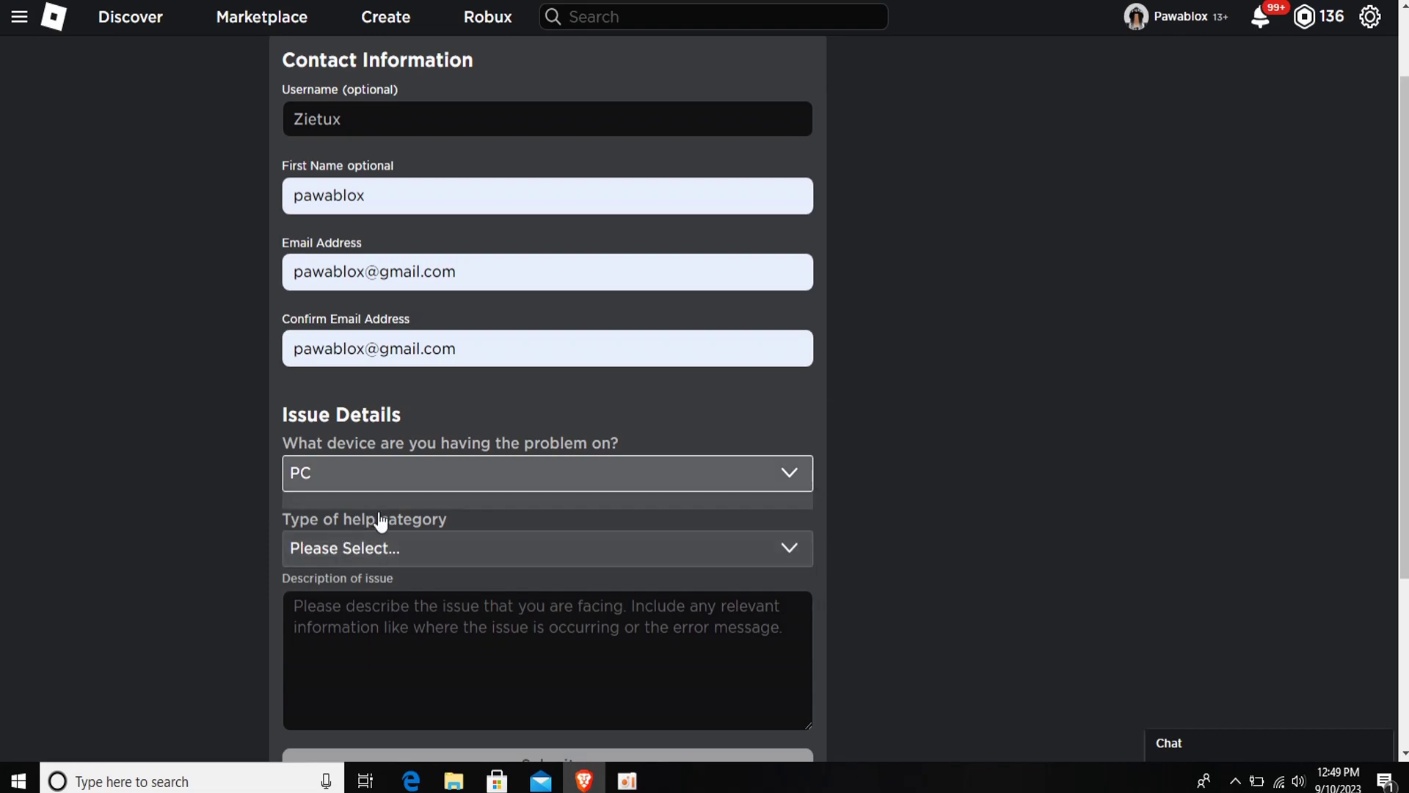
click(373, 547)
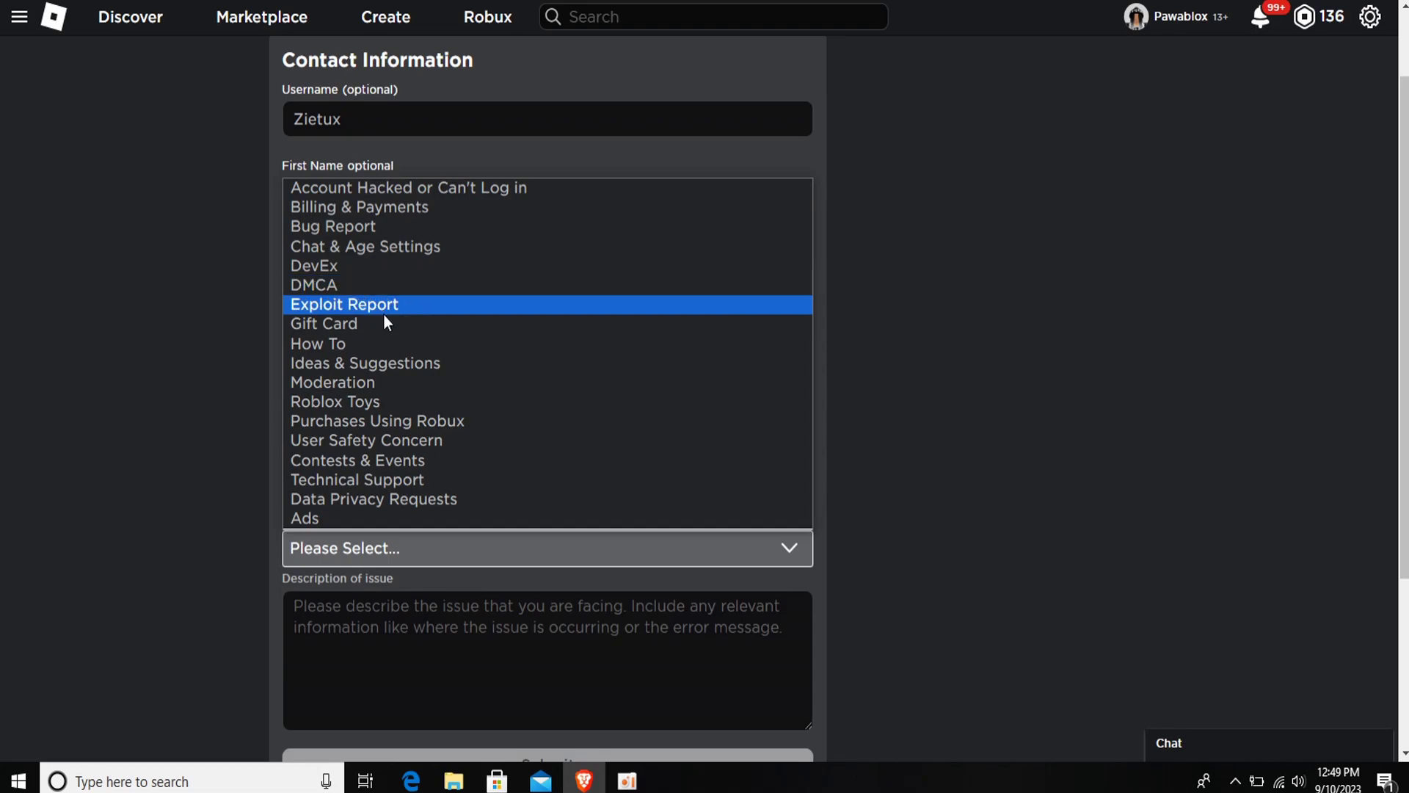
click(340, 227)
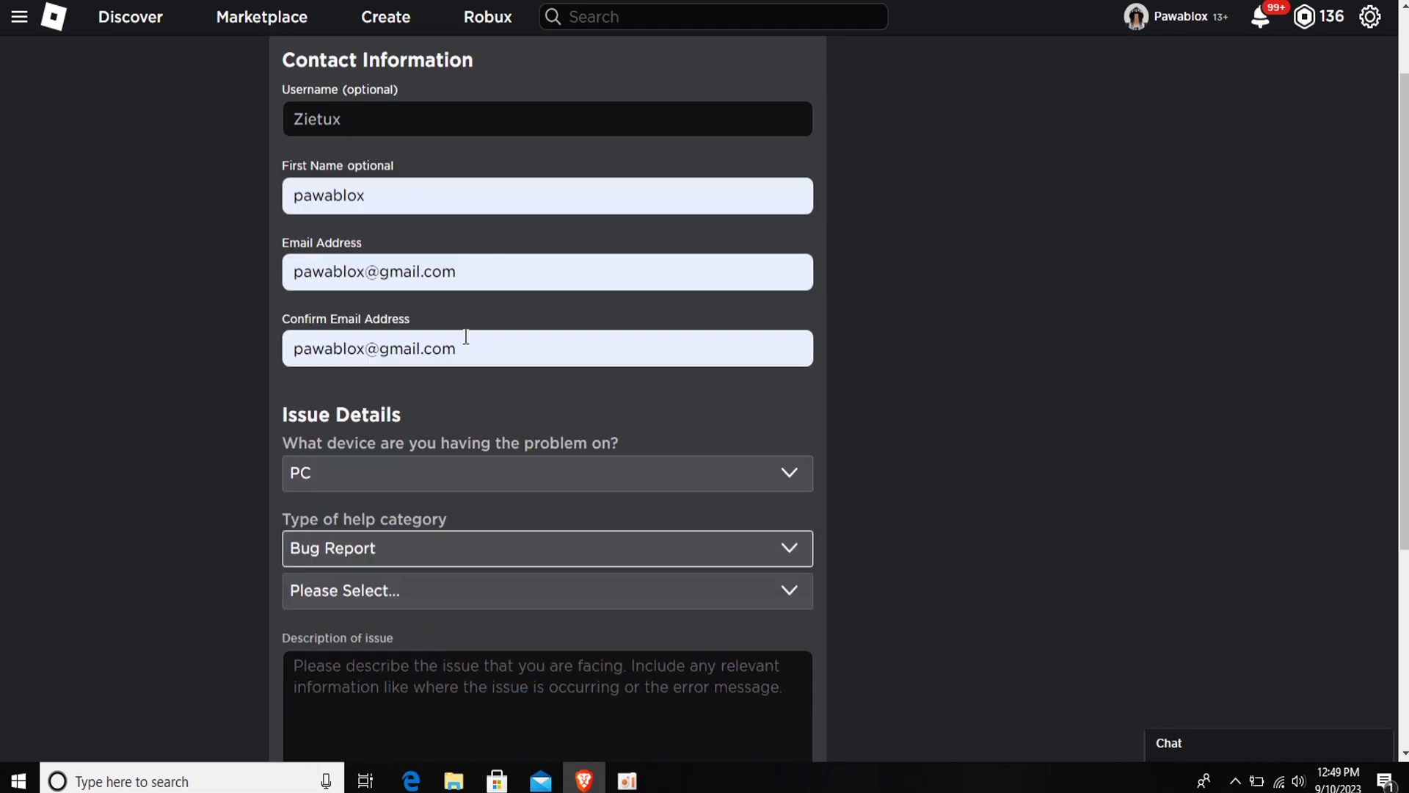
scroll(468, 438, down, 1)
click(396, 494)
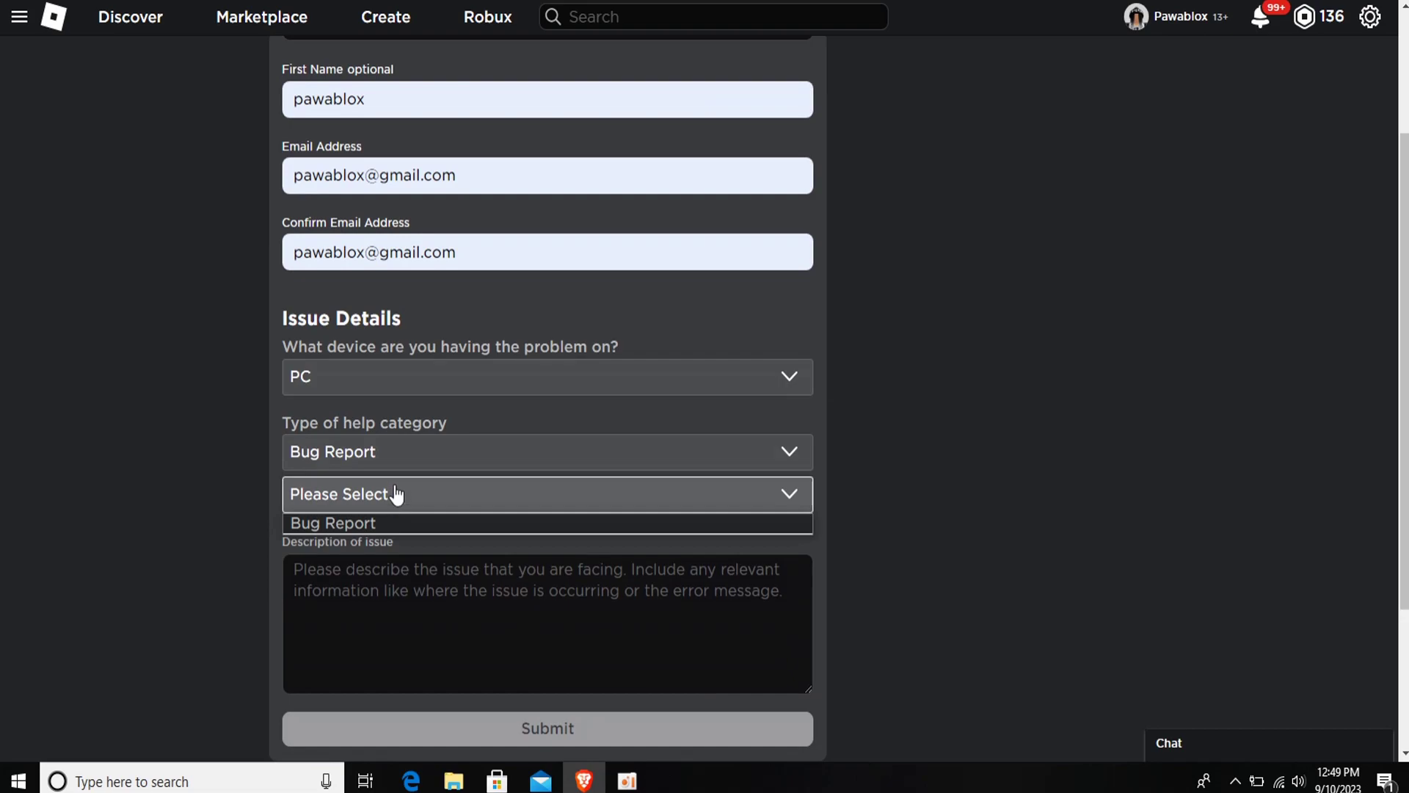
click(395, 525)
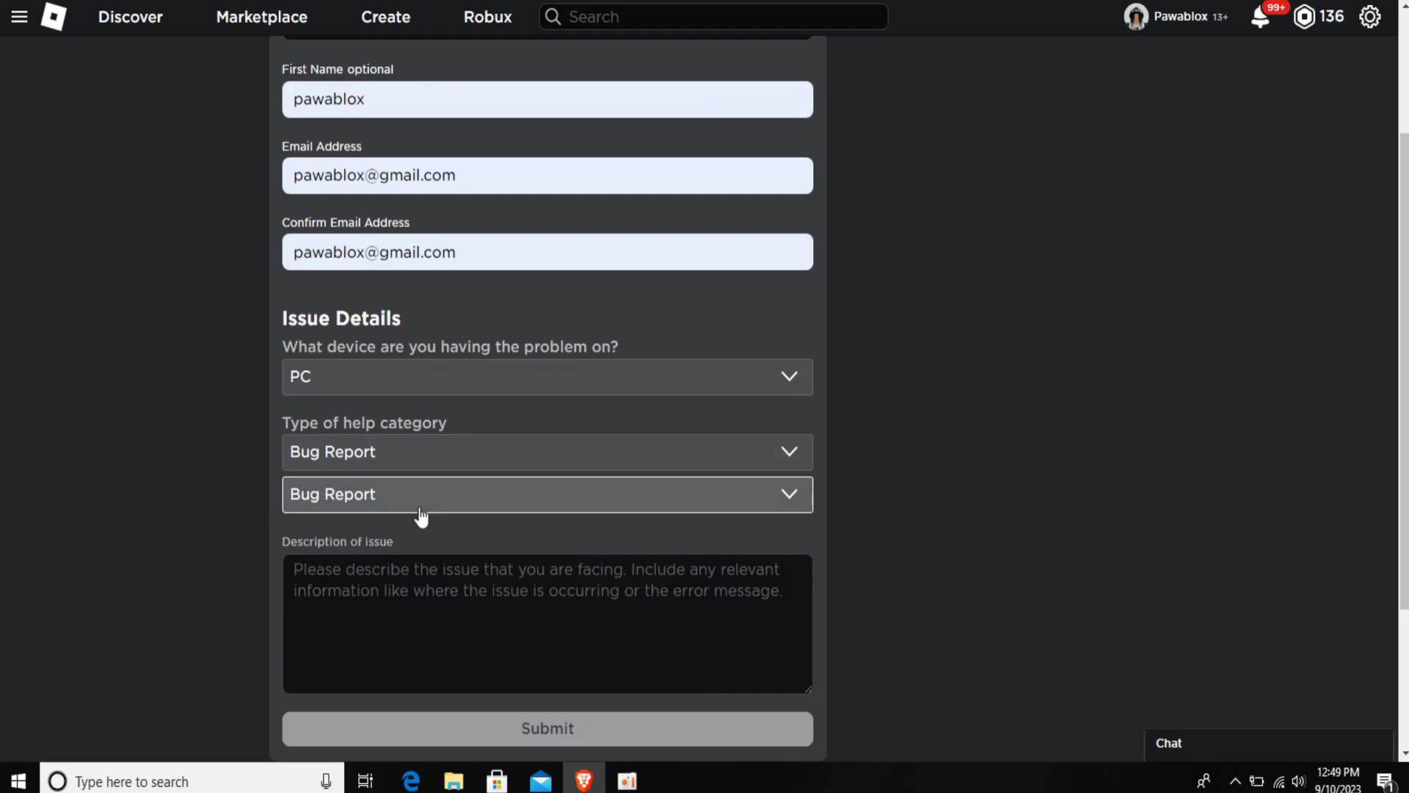
Write the description that the account was verified but the voice chat option never appeared, fixing two typos.
click(385, 577)
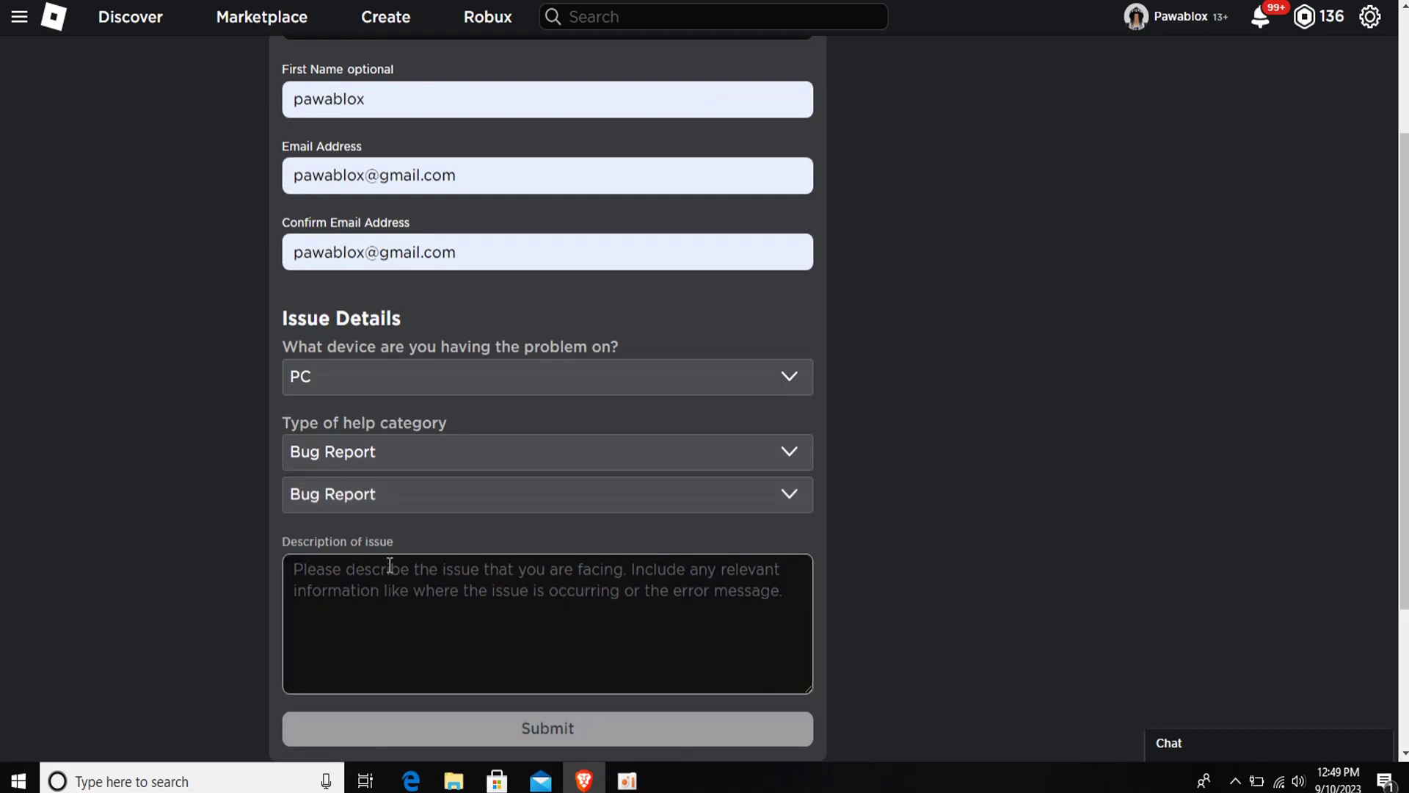
text(hello)
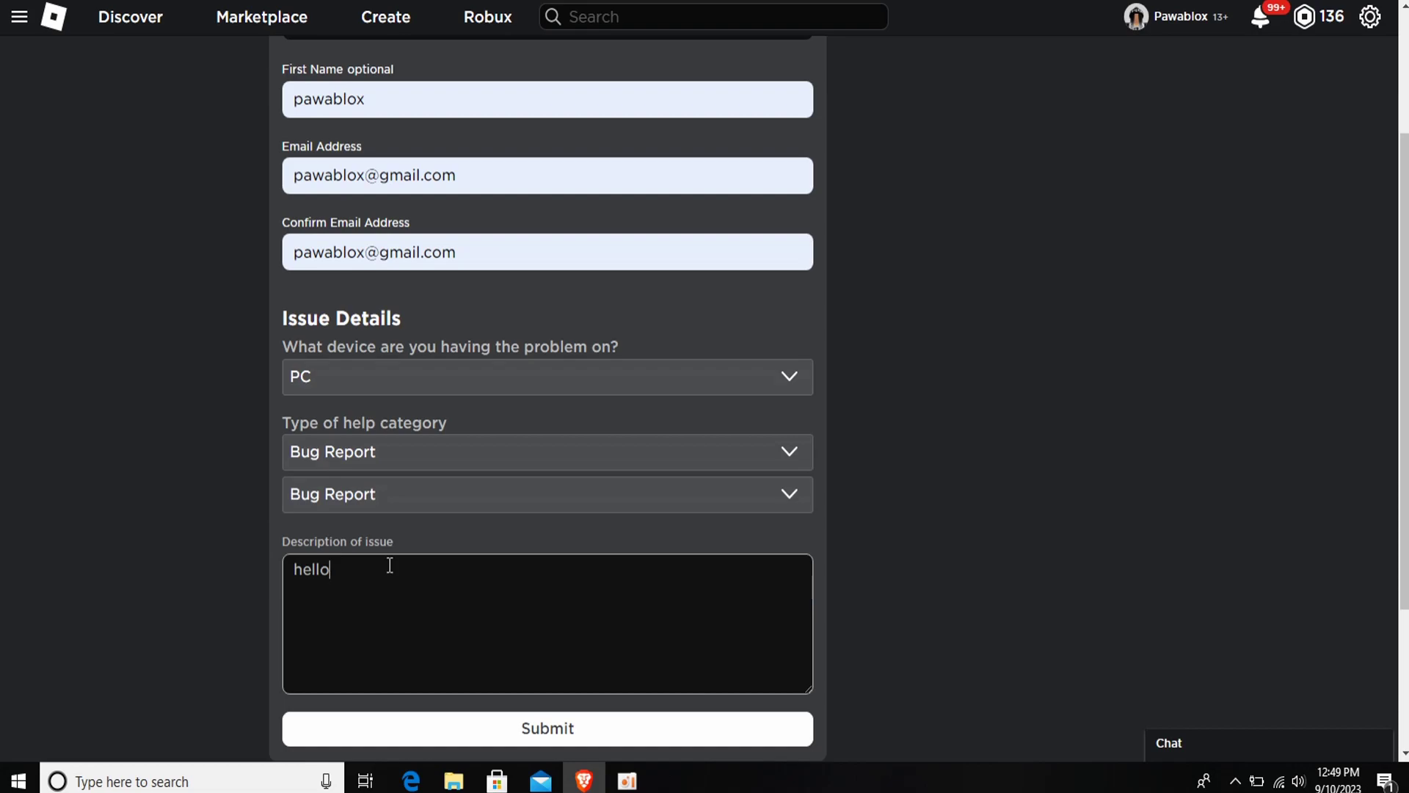
text(, i )
text(veri)
text(fied )
text(m)
text(y ro)
text(blo)
text(x )
text(accou)
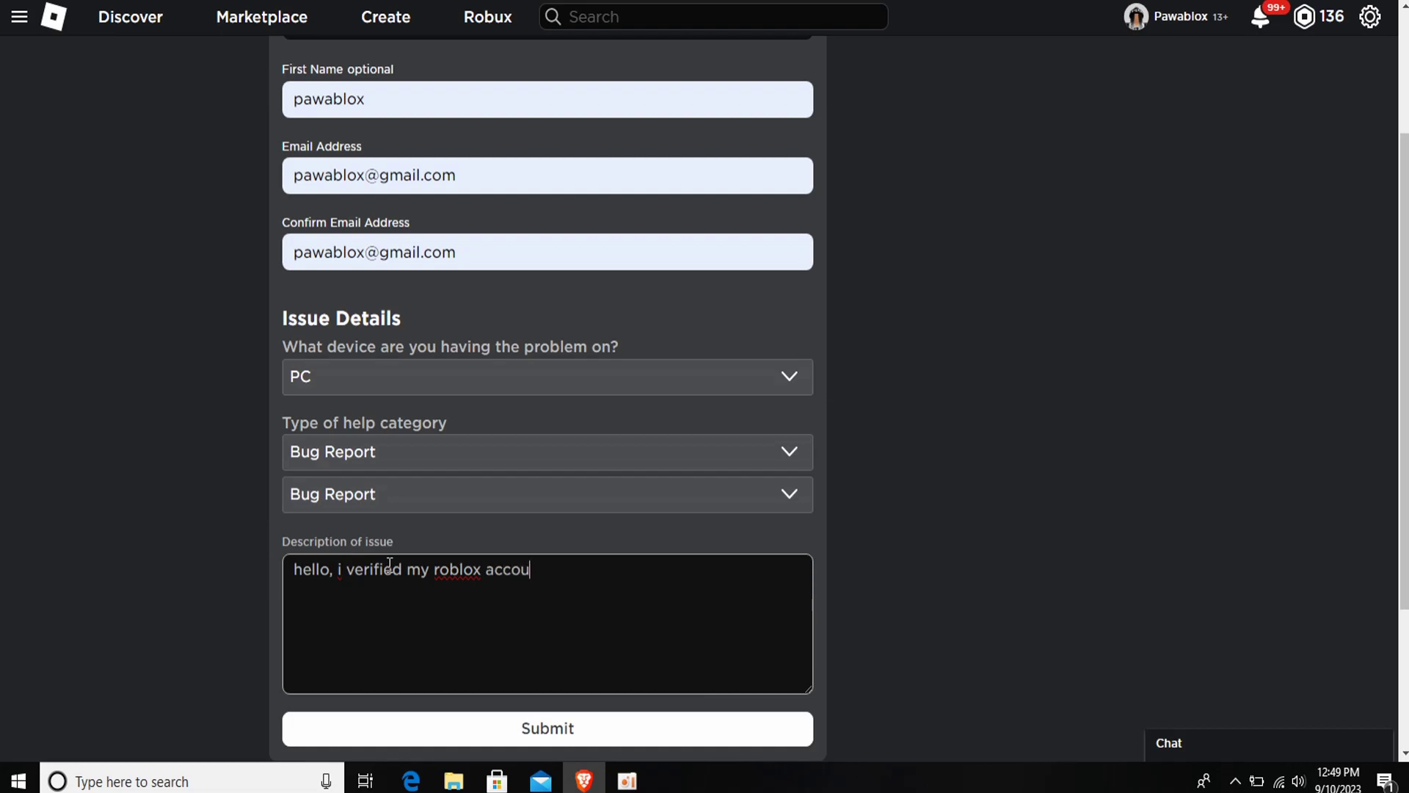
text(nt )
text(b)
key(BackSpace)
text(and )
text(my )
text(and)
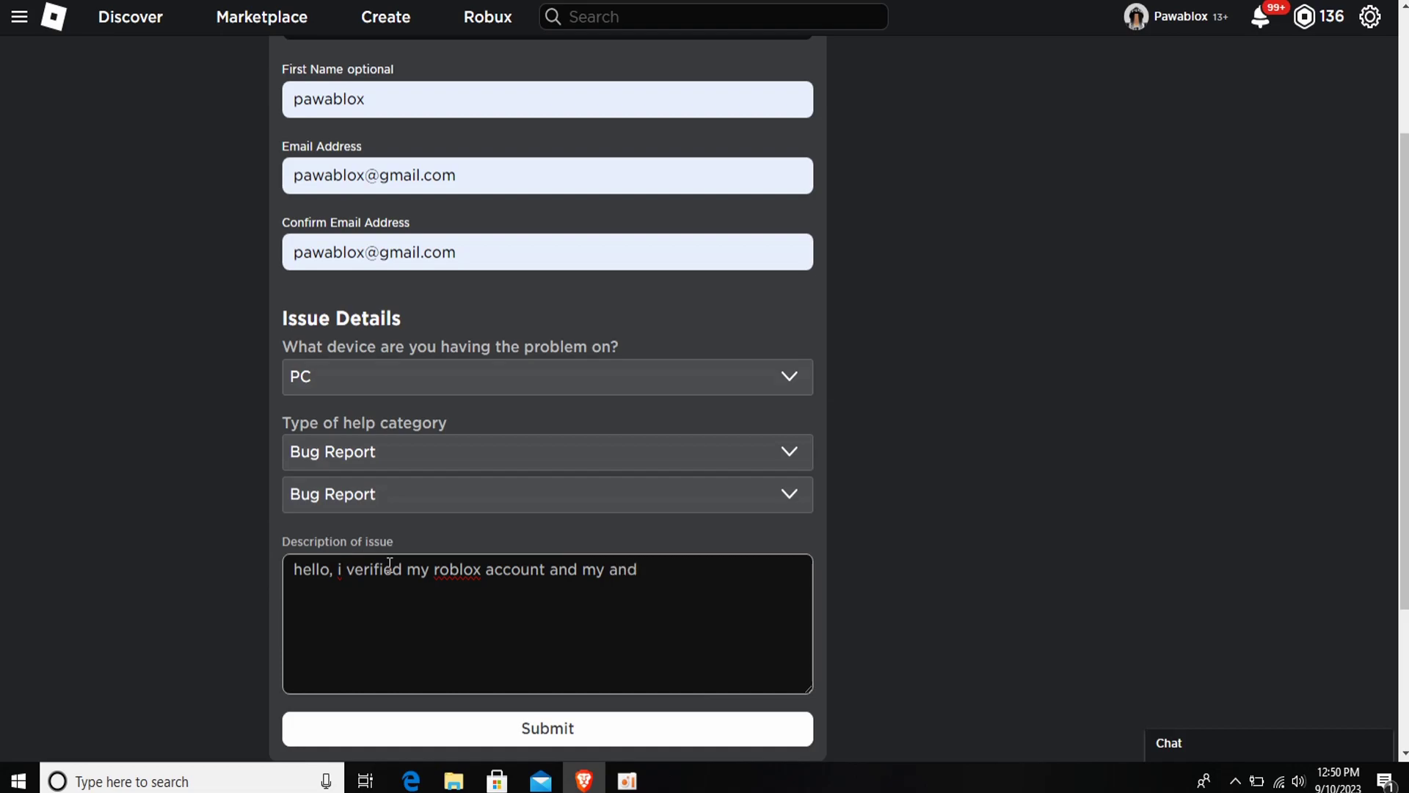
text( bur)
key(BackSpace)
text(t i )
text(coul)
text(d)
text(n)
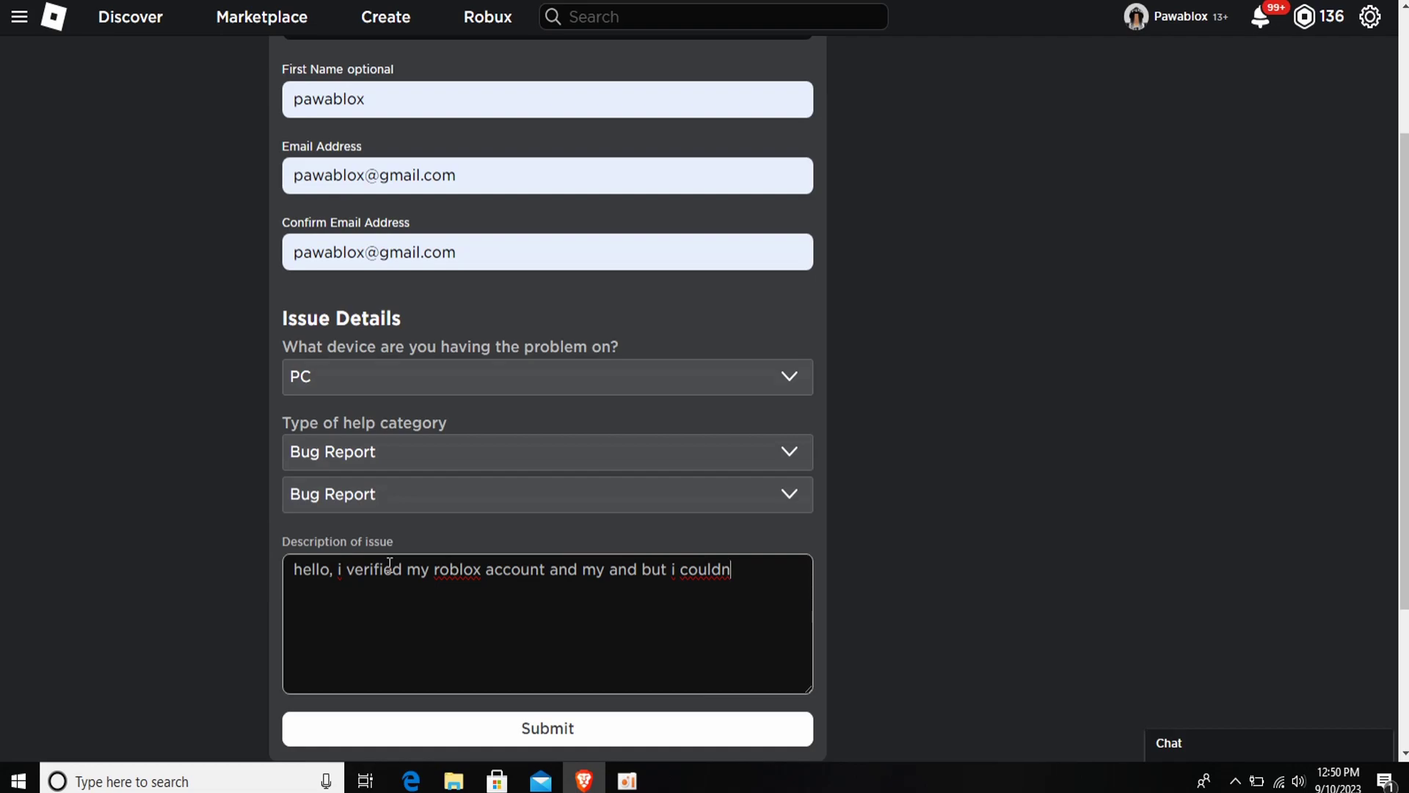
text(t )
text(get th)
text(e ro)
text(blox v)
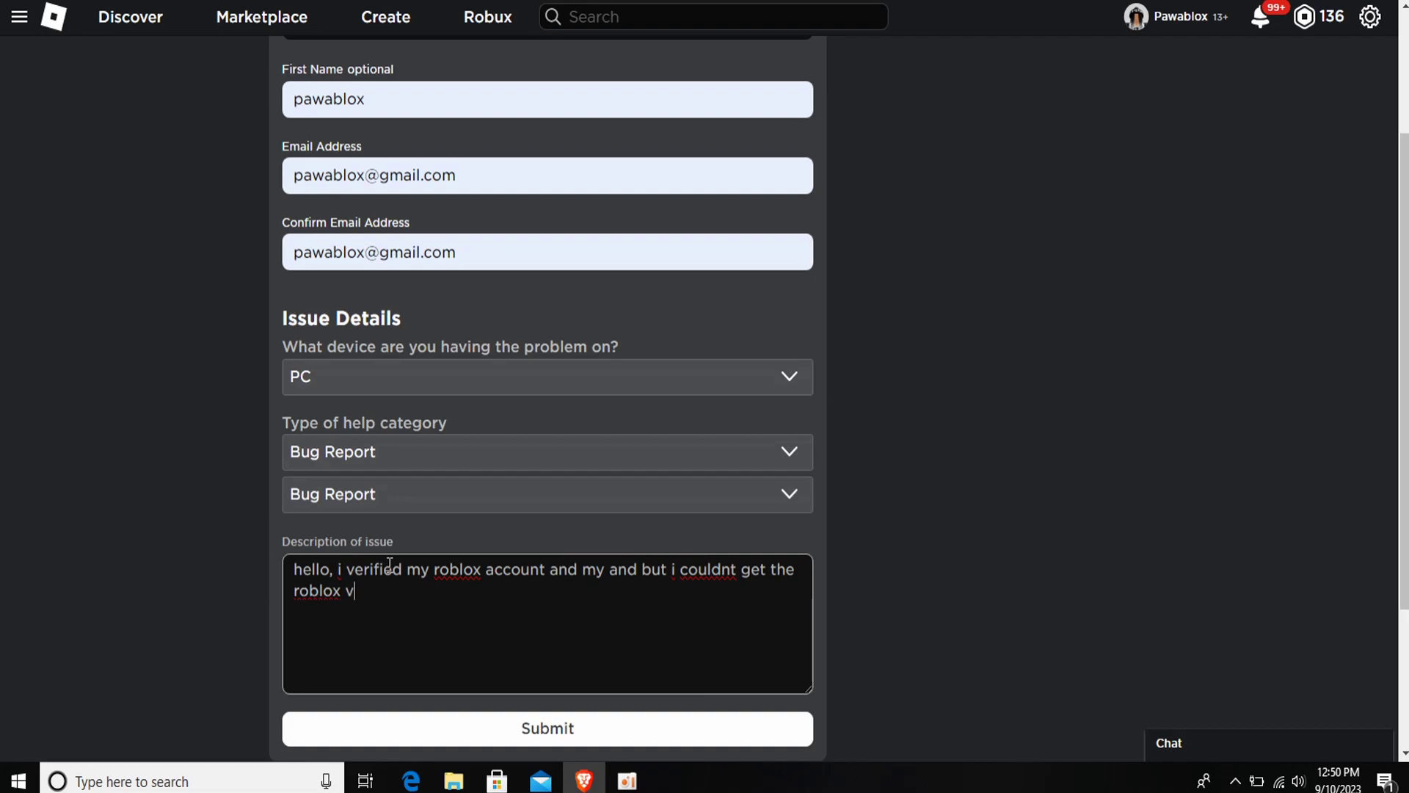
text(oice c)
text(hat)
text( option)
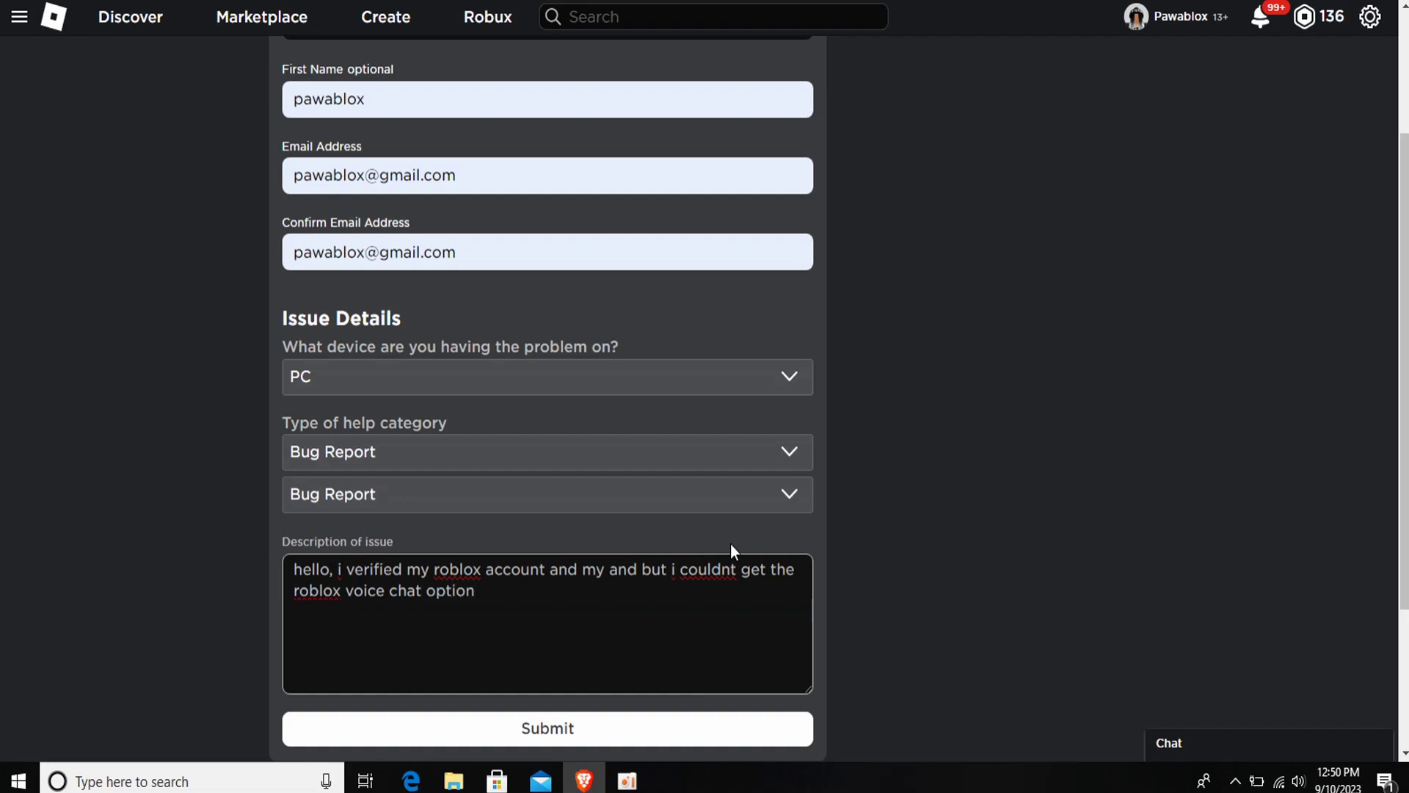
scroll(892, 531, down, 1)
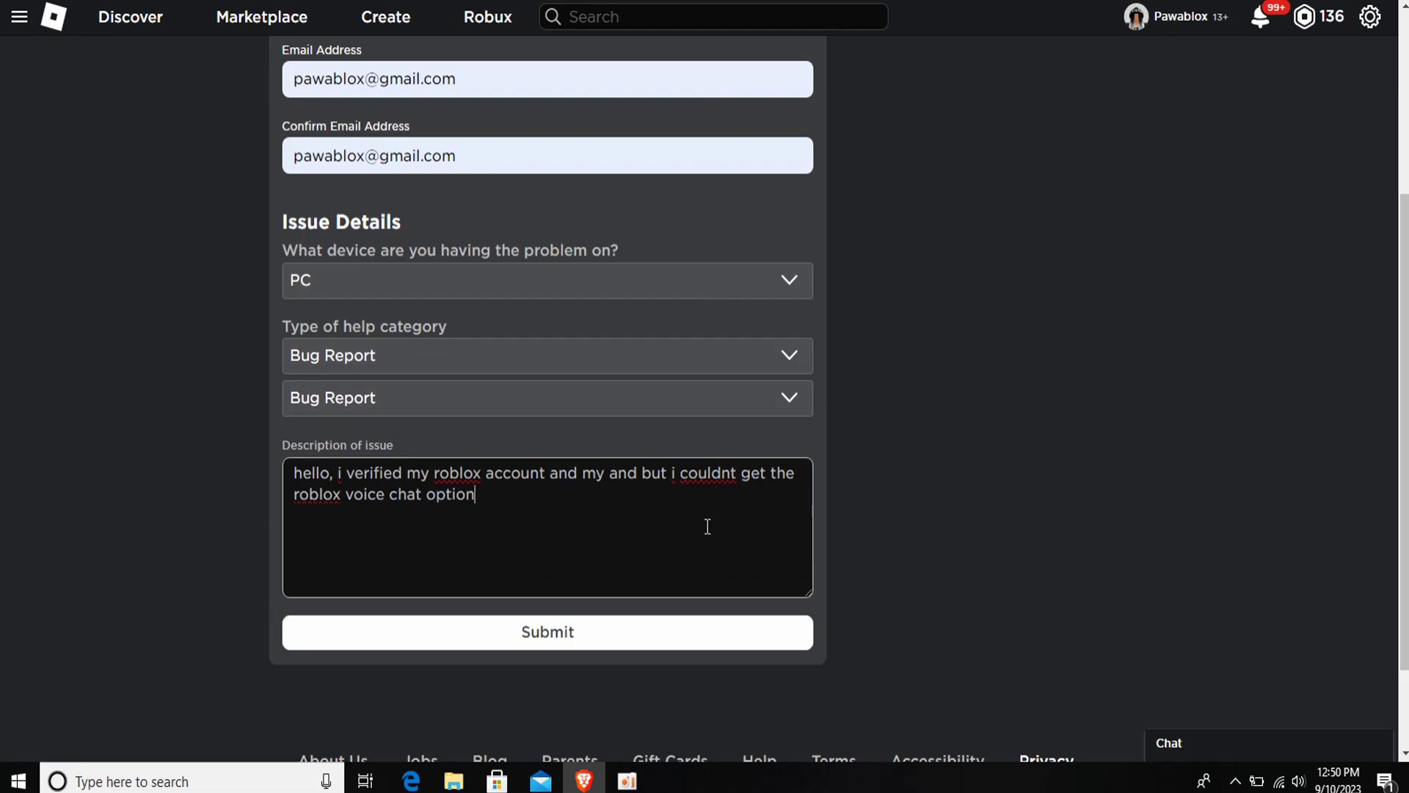
Correct 'couldnt' to 'couldn't' in the description and submit the support request.
click(733, 472)
text(')
mouse_move(288, 476)
mouse_down()
mouse_move(399, 476)
mouse_move(435, 495)
mouse_up()
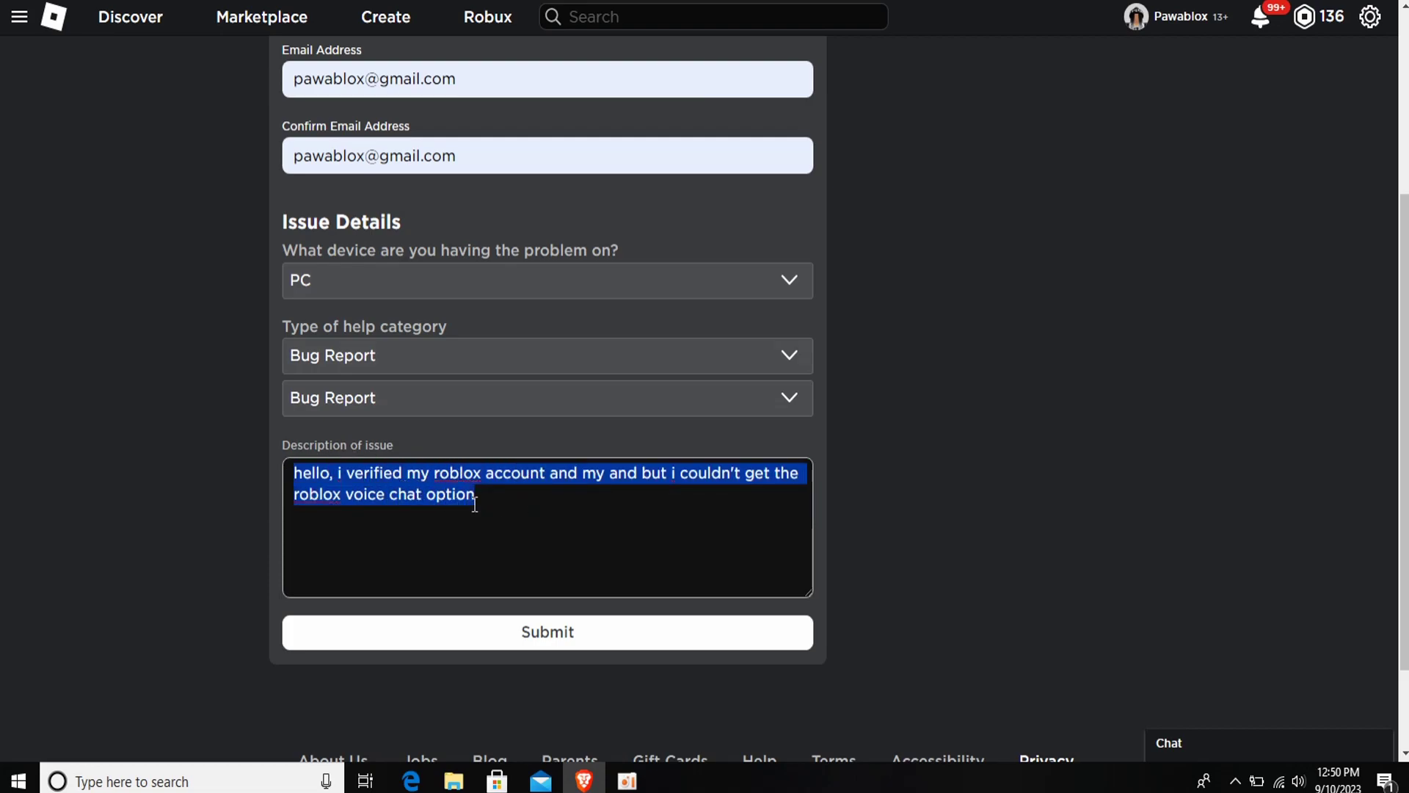
click(928, 542)
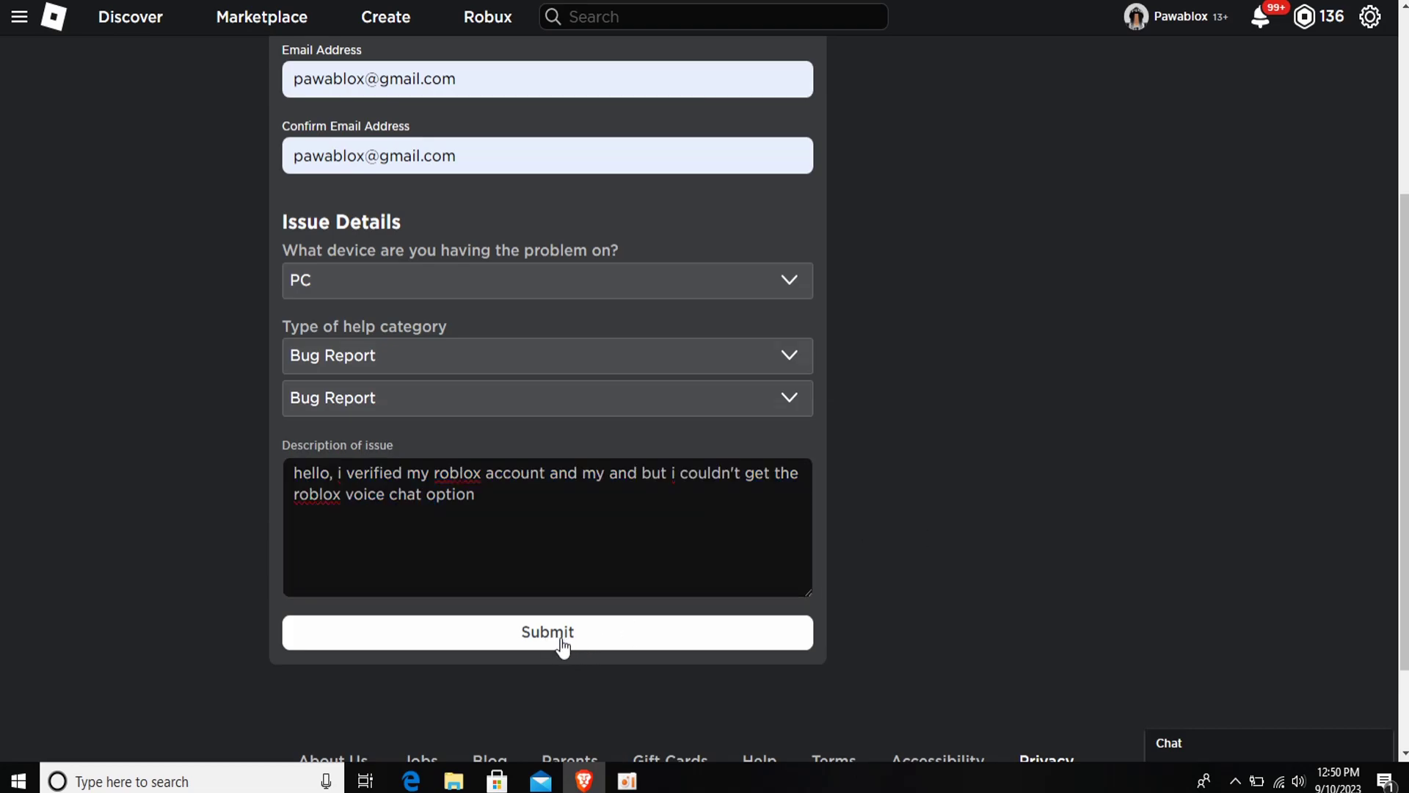
click(540, 635)
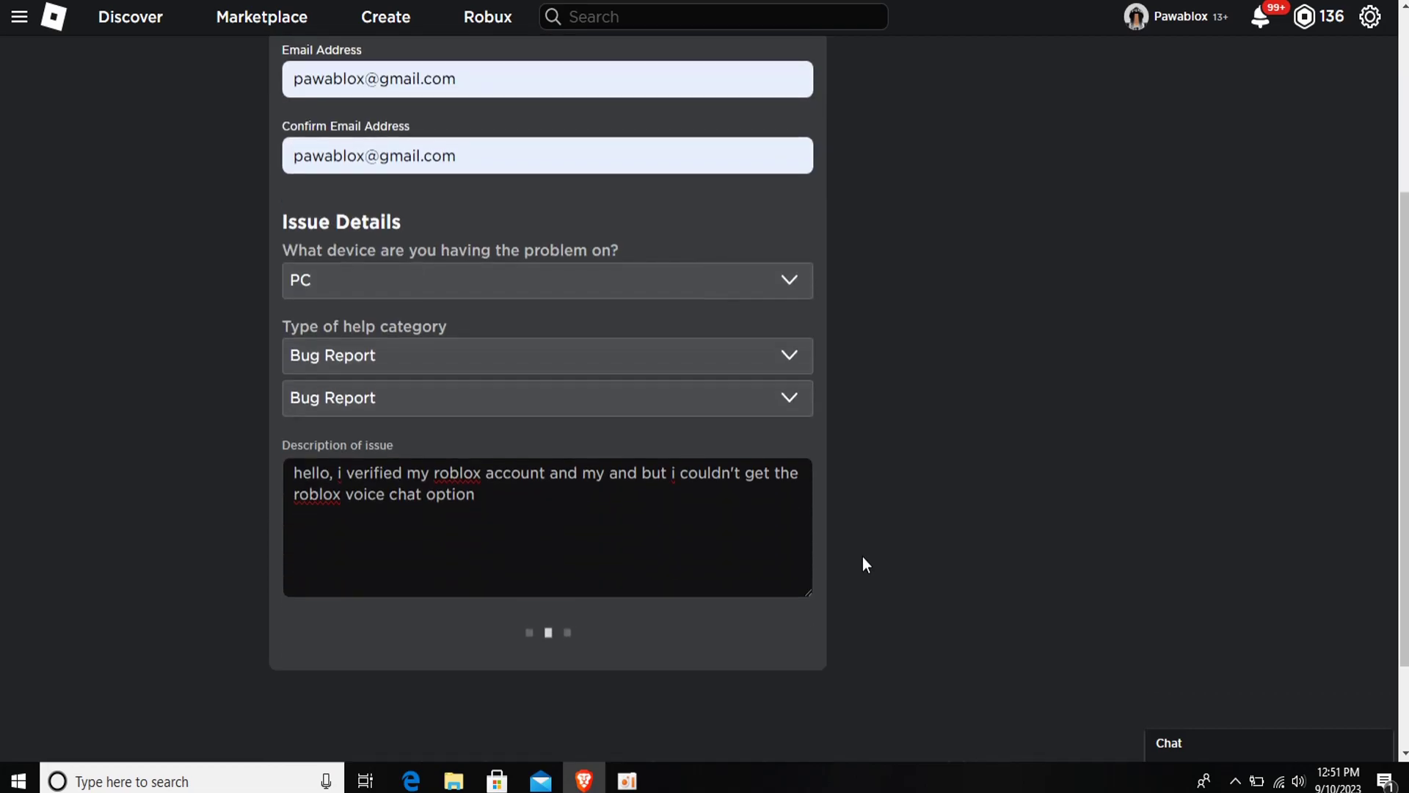
scroll(861, 557, up, 3)
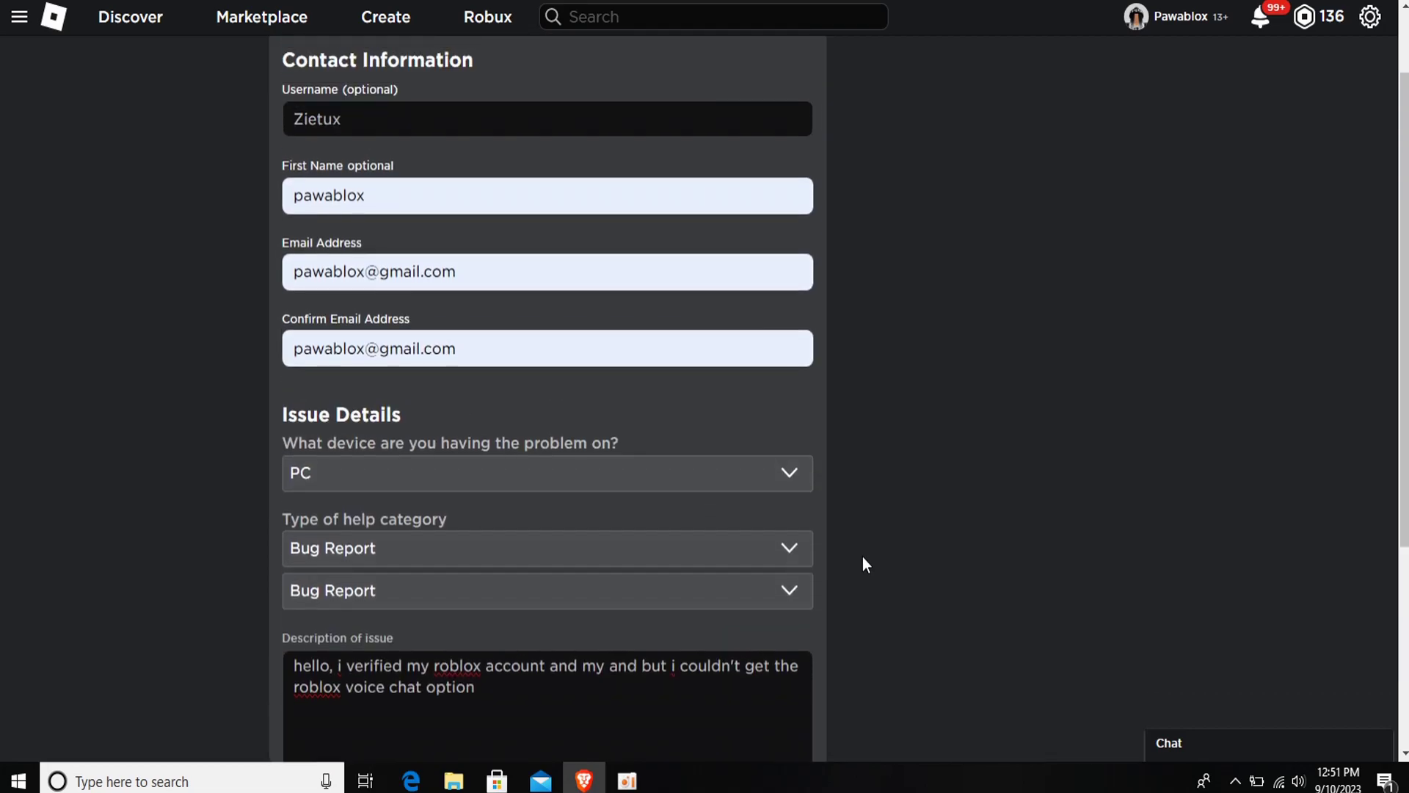
scroll(861, 557, down, 3)
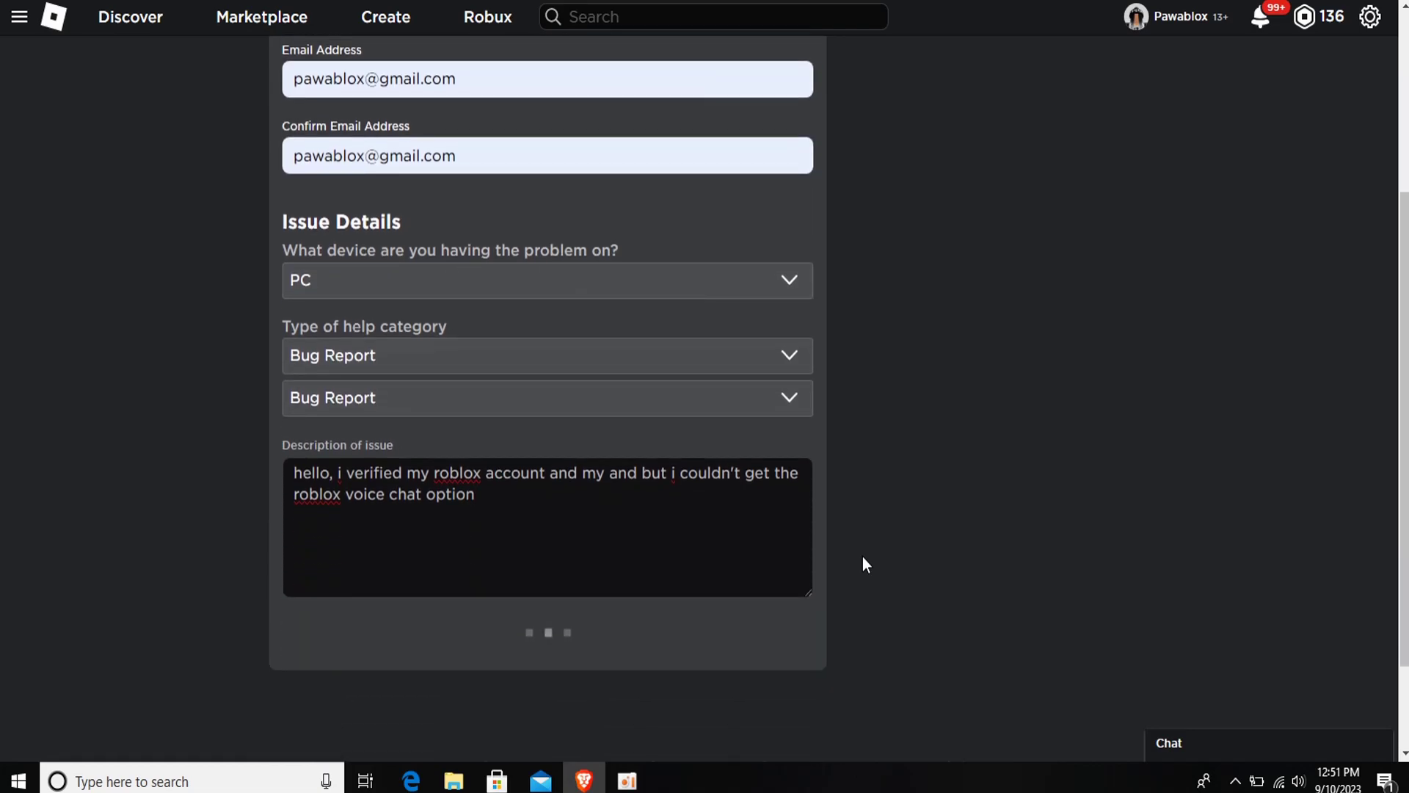
scroll(863, 557, up, 4)
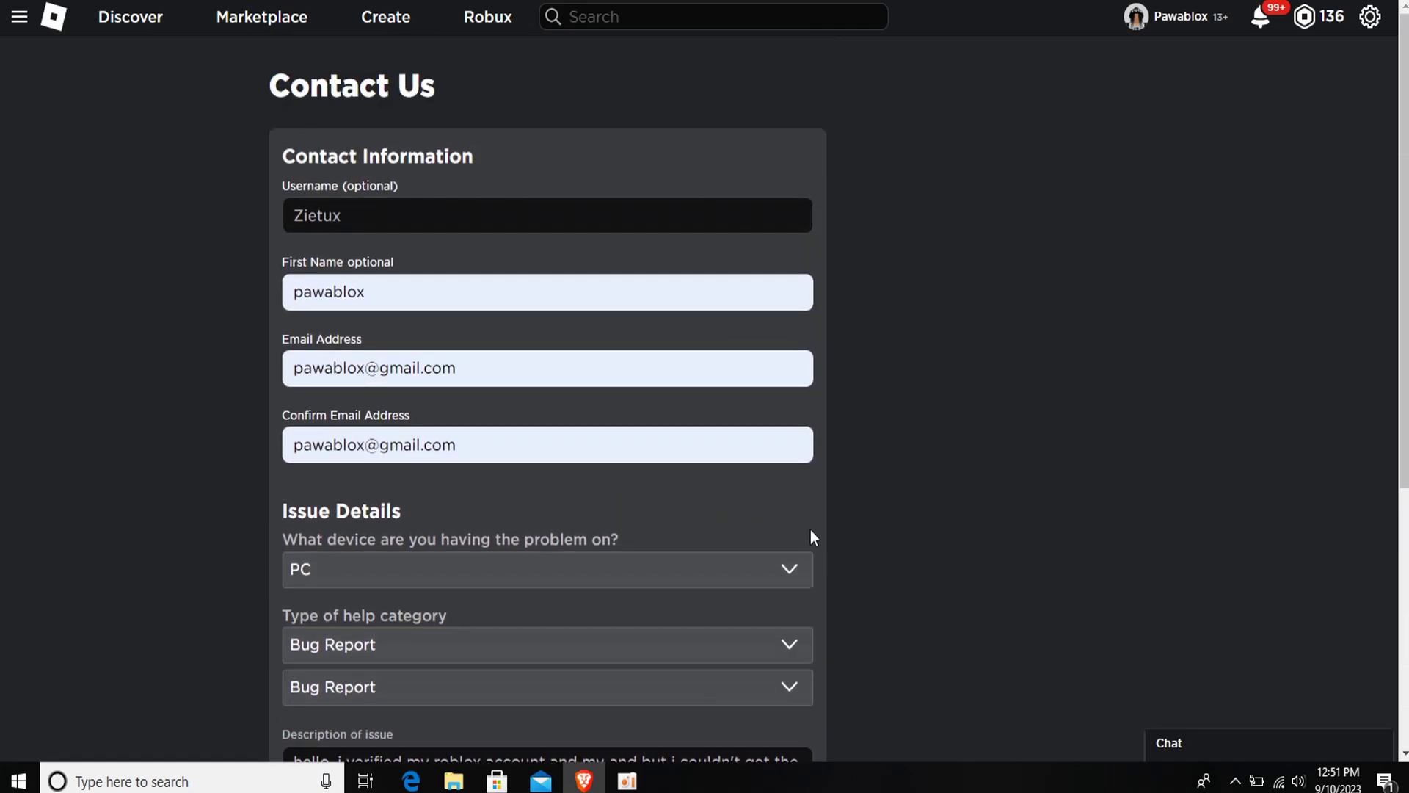
scroll(826, 511, down, 2)
scroll(824, 507, down, 2)
scroll(825, 506, down, 2)
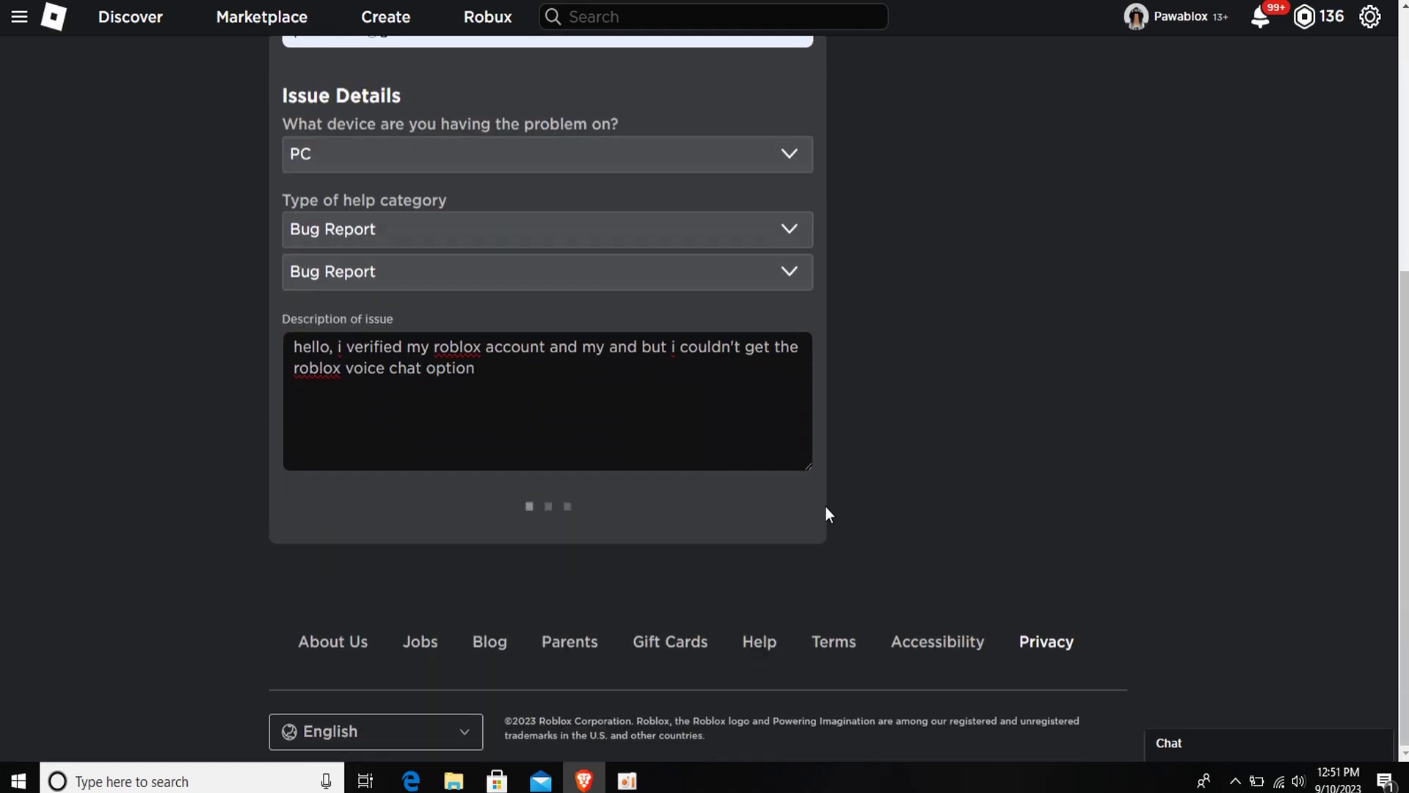
scroll(825, 507, up, 2)
scroll(826, 506, up, 2)
scroll(825, 507, down, 2)
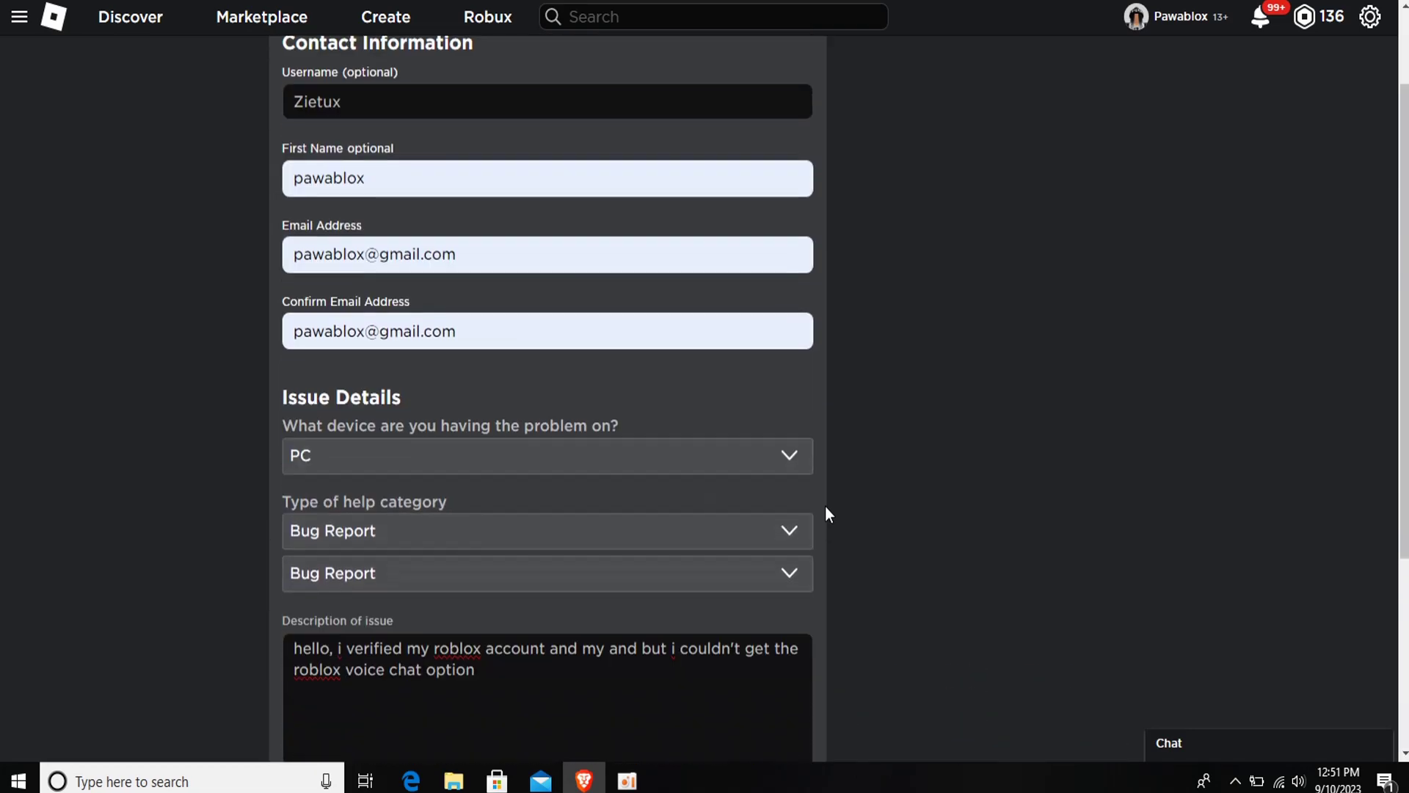
scroll(826, 506, down, 2)
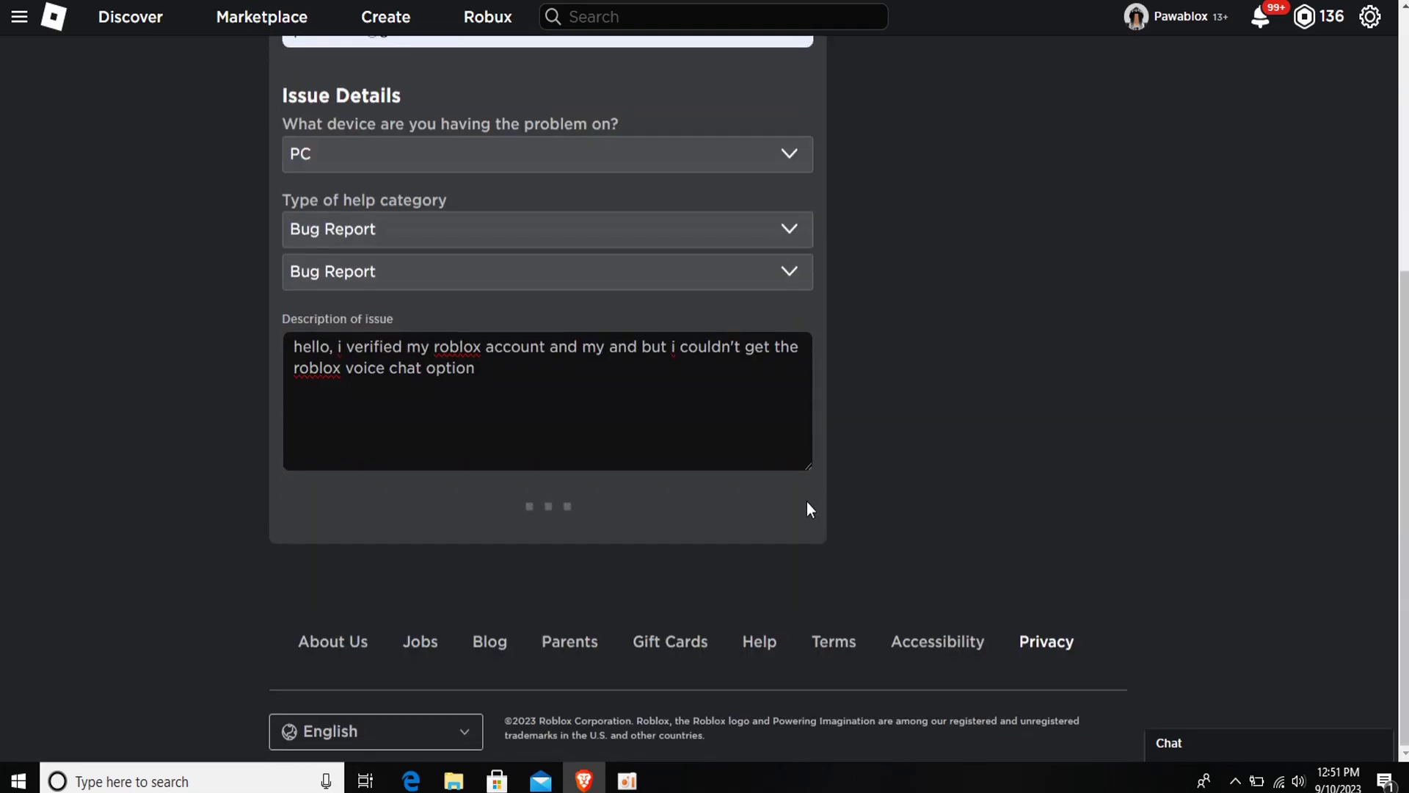